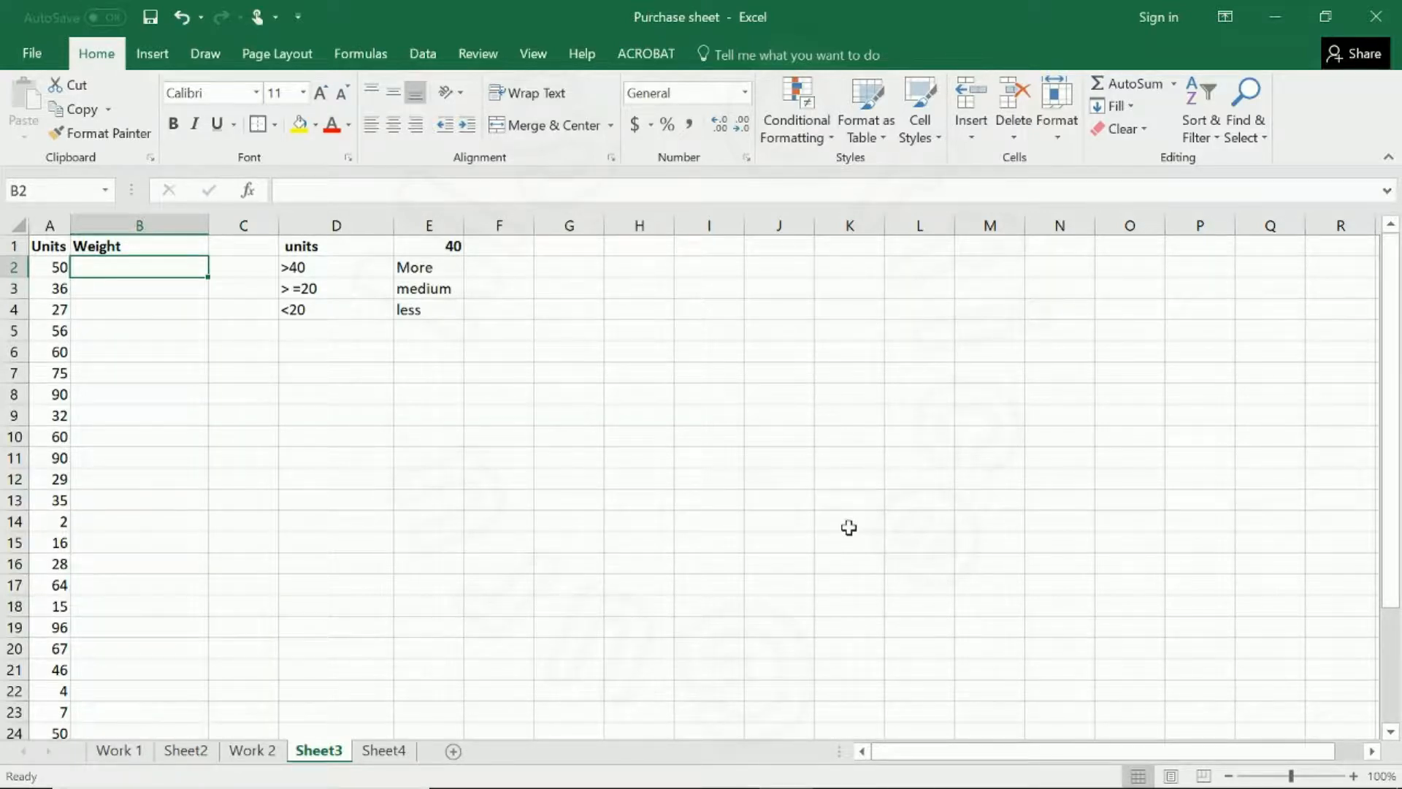
Examine the unit criteria and their matching weight labels in cells D2:E4.
{"action": "left_click", "coordinate": [371, 264]}
{"action": "left_click", "coordinate": [359, 292]}
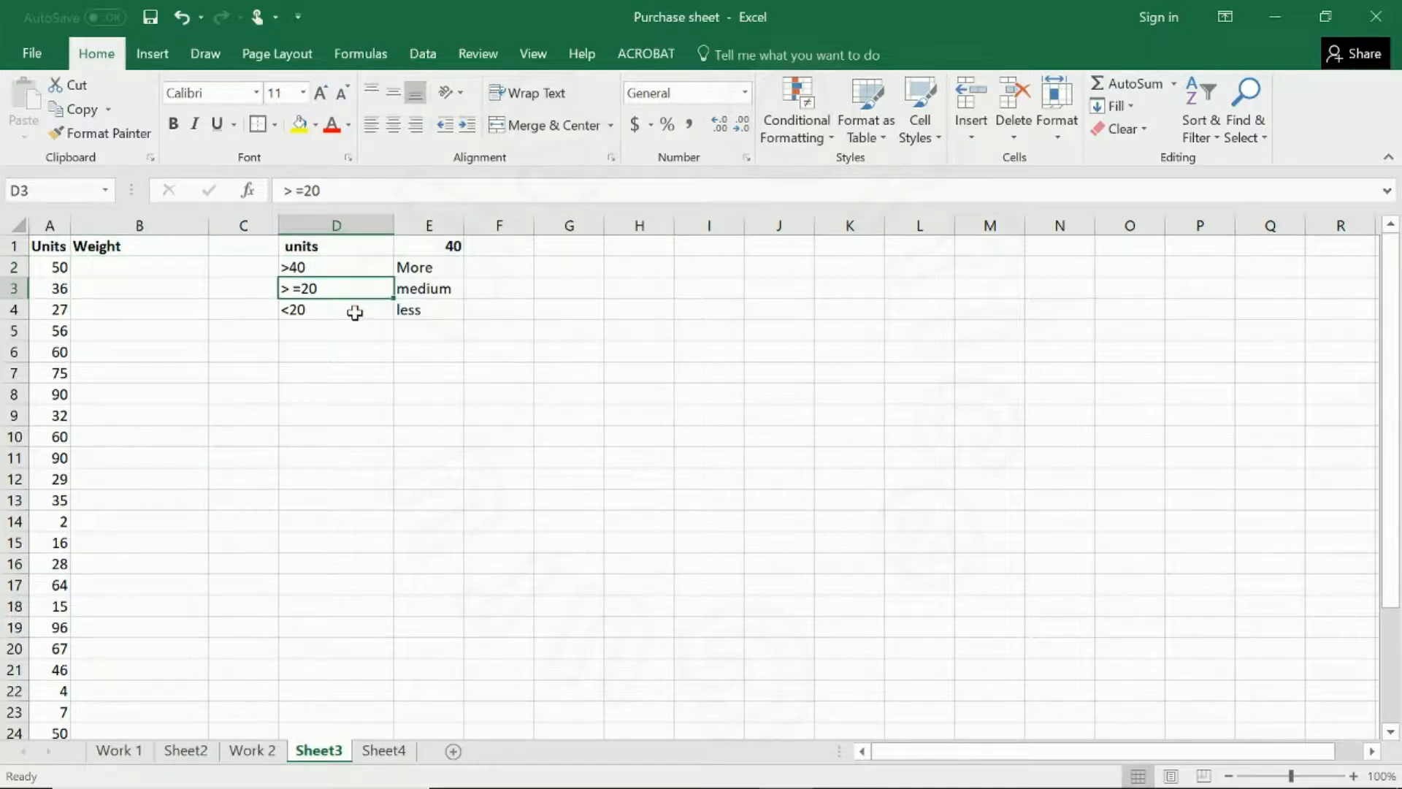
{"action": "left_click", "coordinate": [355, 312]}
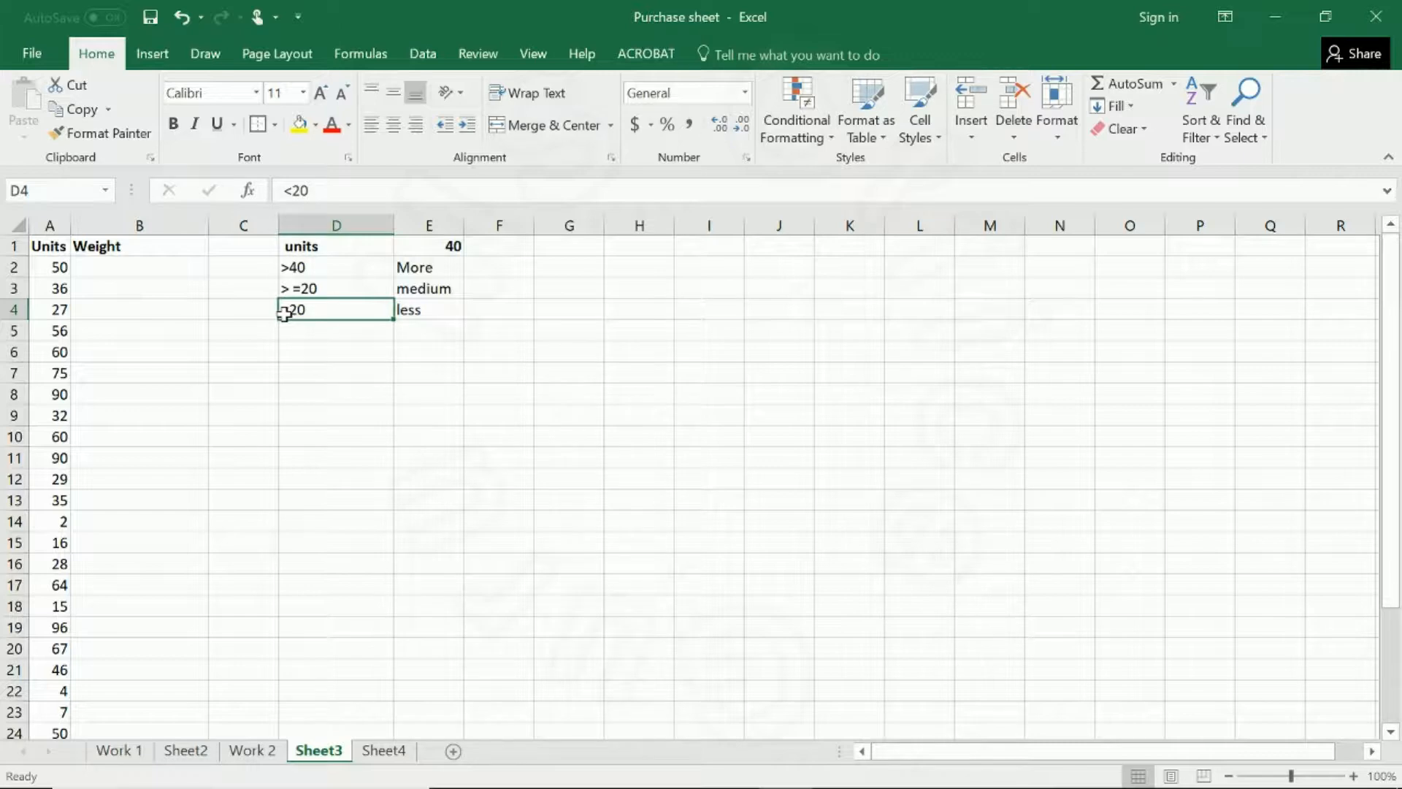
{"action": "left_click", "coordinate": [344, 267]}
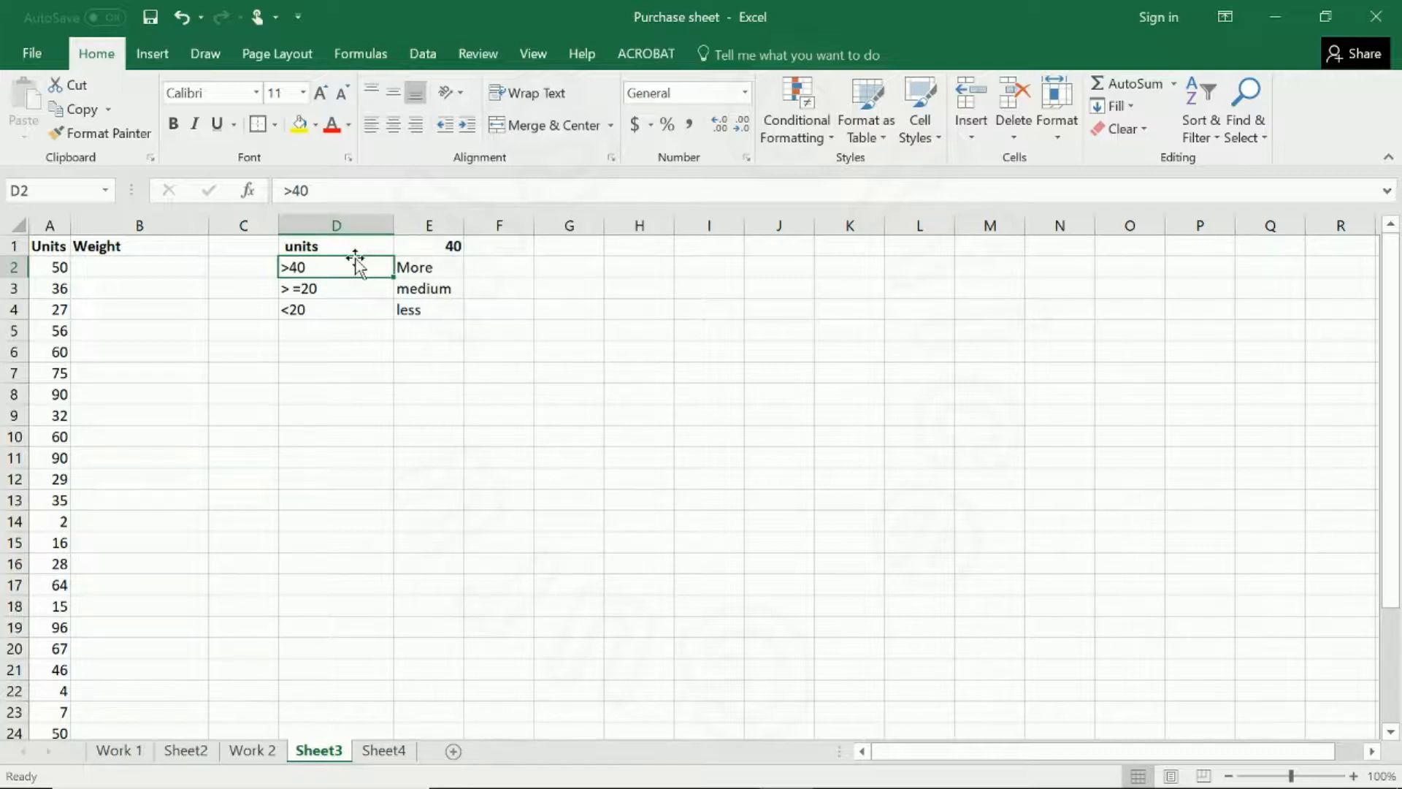
{"action": "left_click_drag", "start_coordinate": [329, 291], "coordinate": [336, 304]}
{"action": "left_click", "coordinate": [342, 305]}
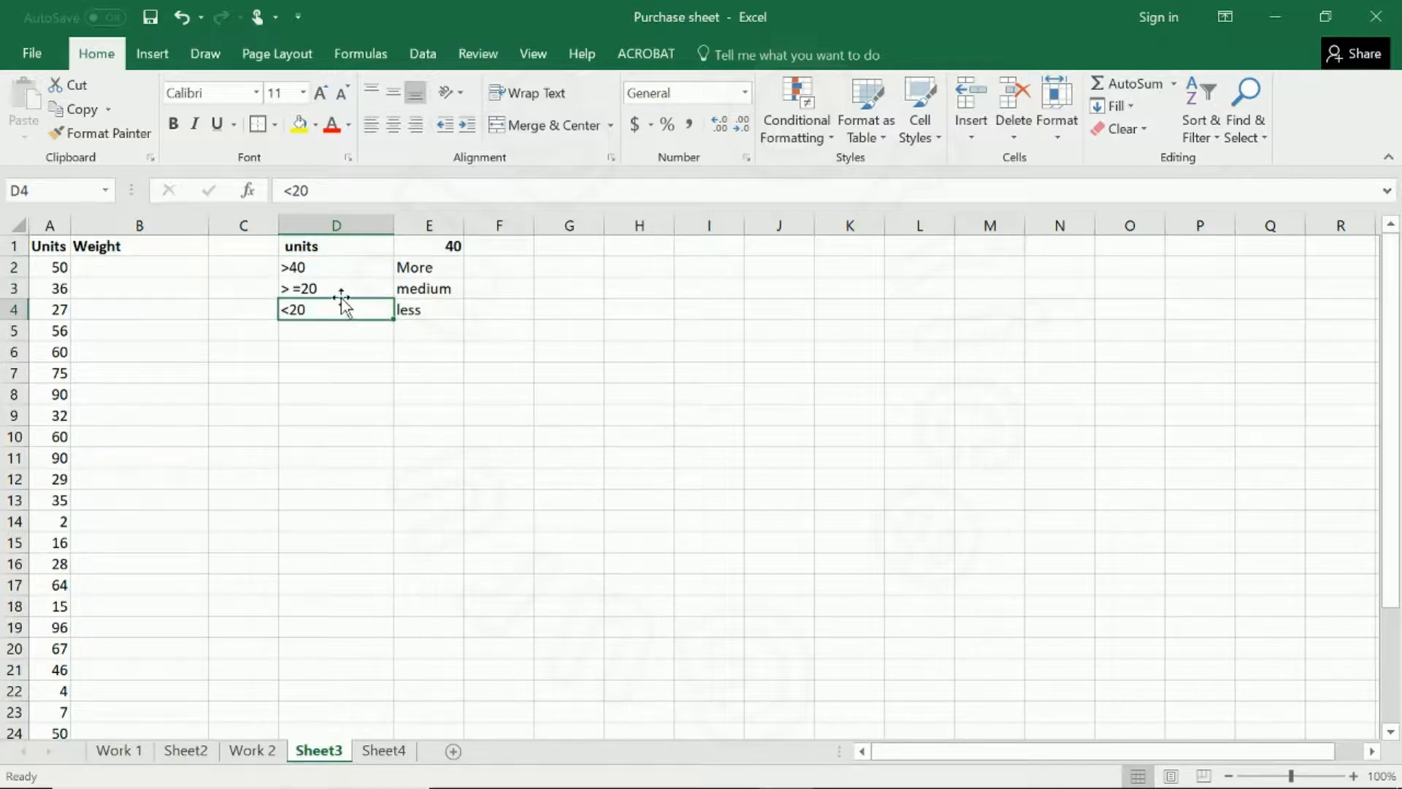
{"action": "left_click", "coordinate": [348, 290]}
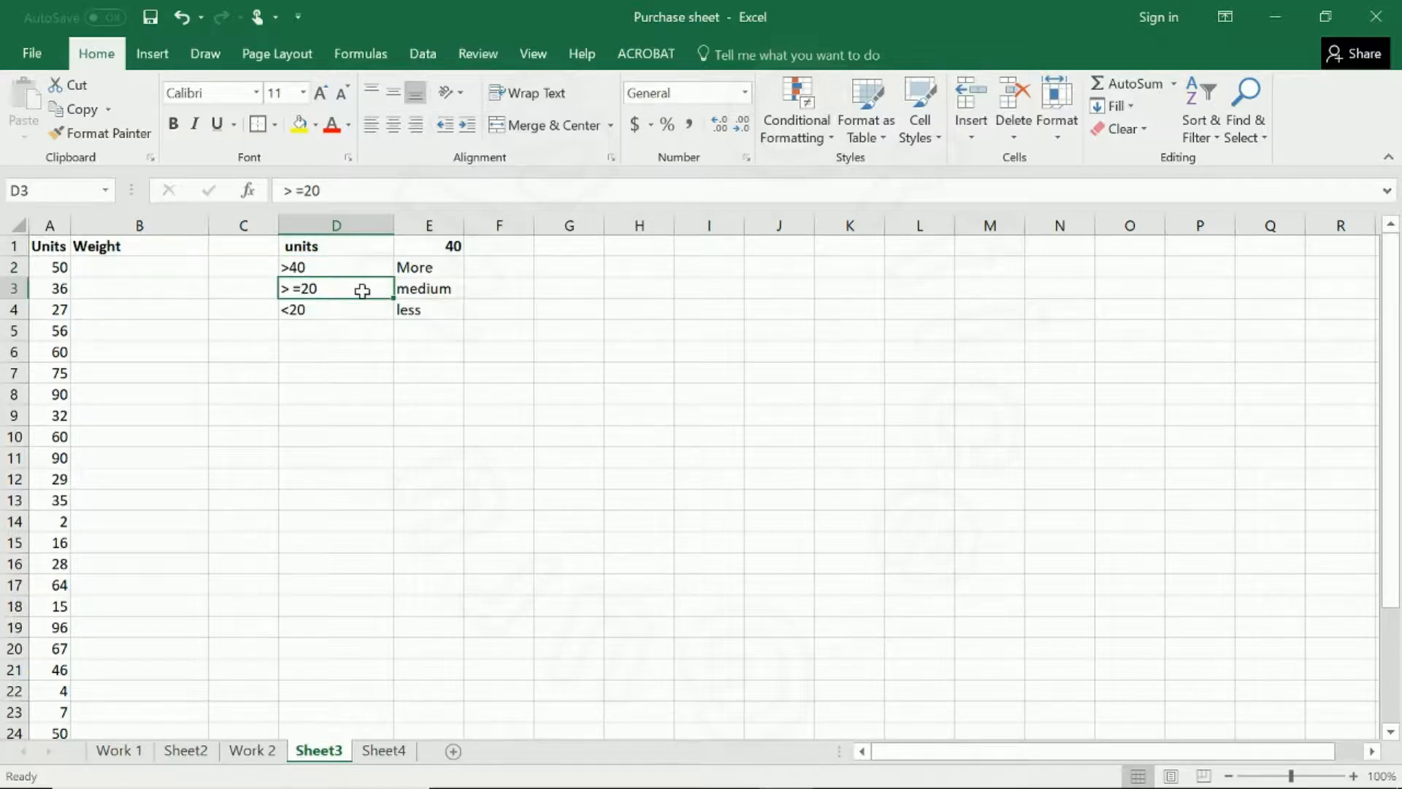
{"action": "left_click", "coordinate": [427, 292]}
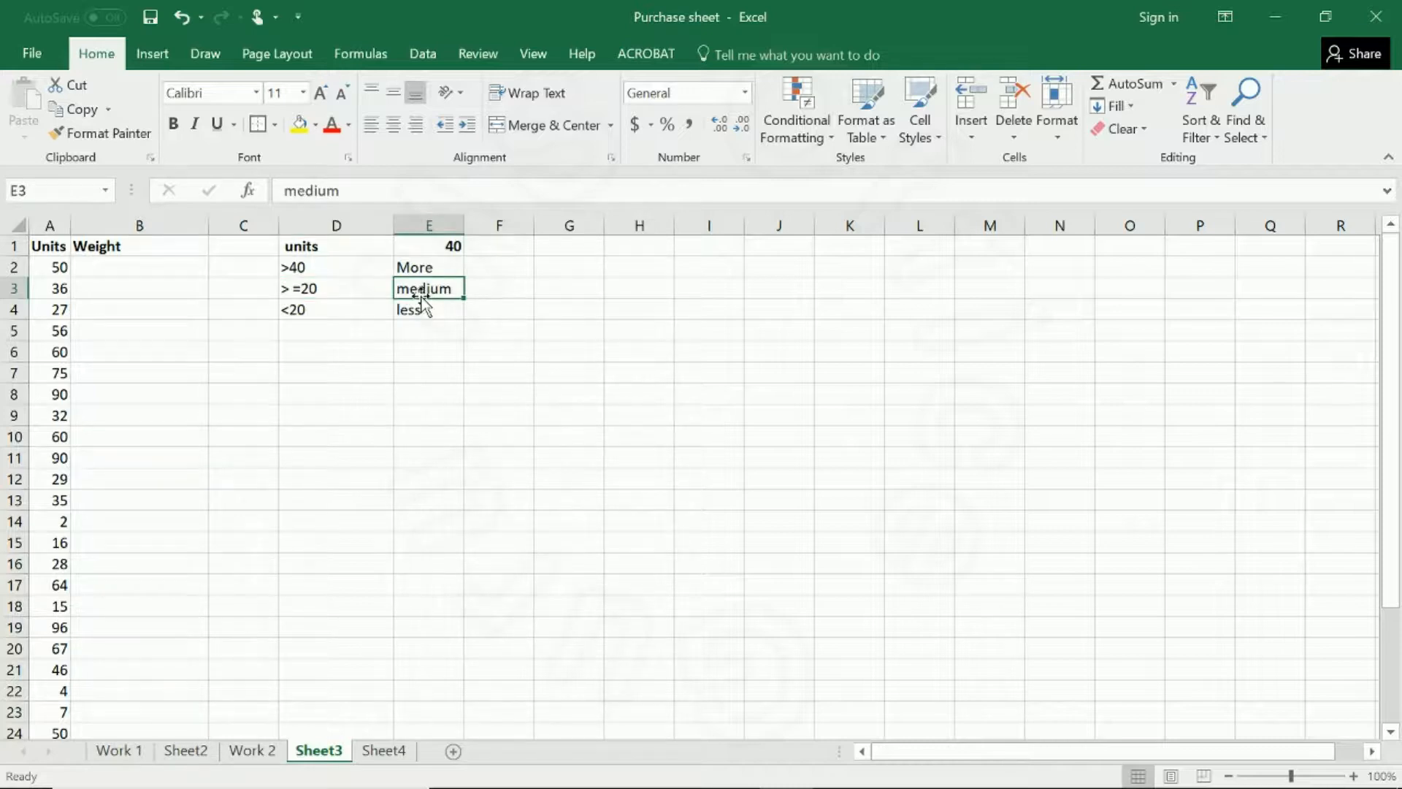
{"action": "left_click", "coordinate": [402, 308]}
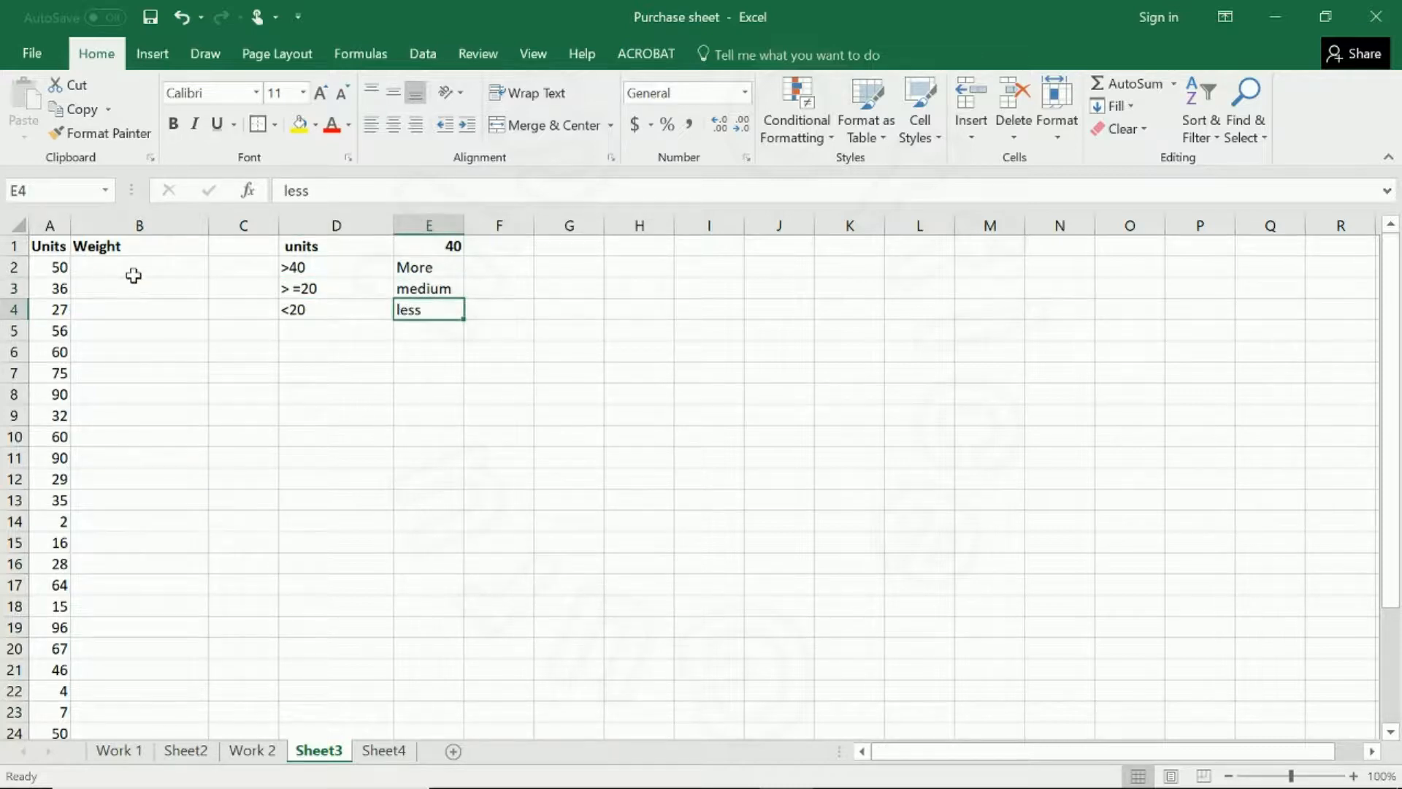
Begin an IF formula in cell B2 that tests A2>=E1 and returns E2 when true.
{"action": "left_click", "coordinate": [139, 269]}
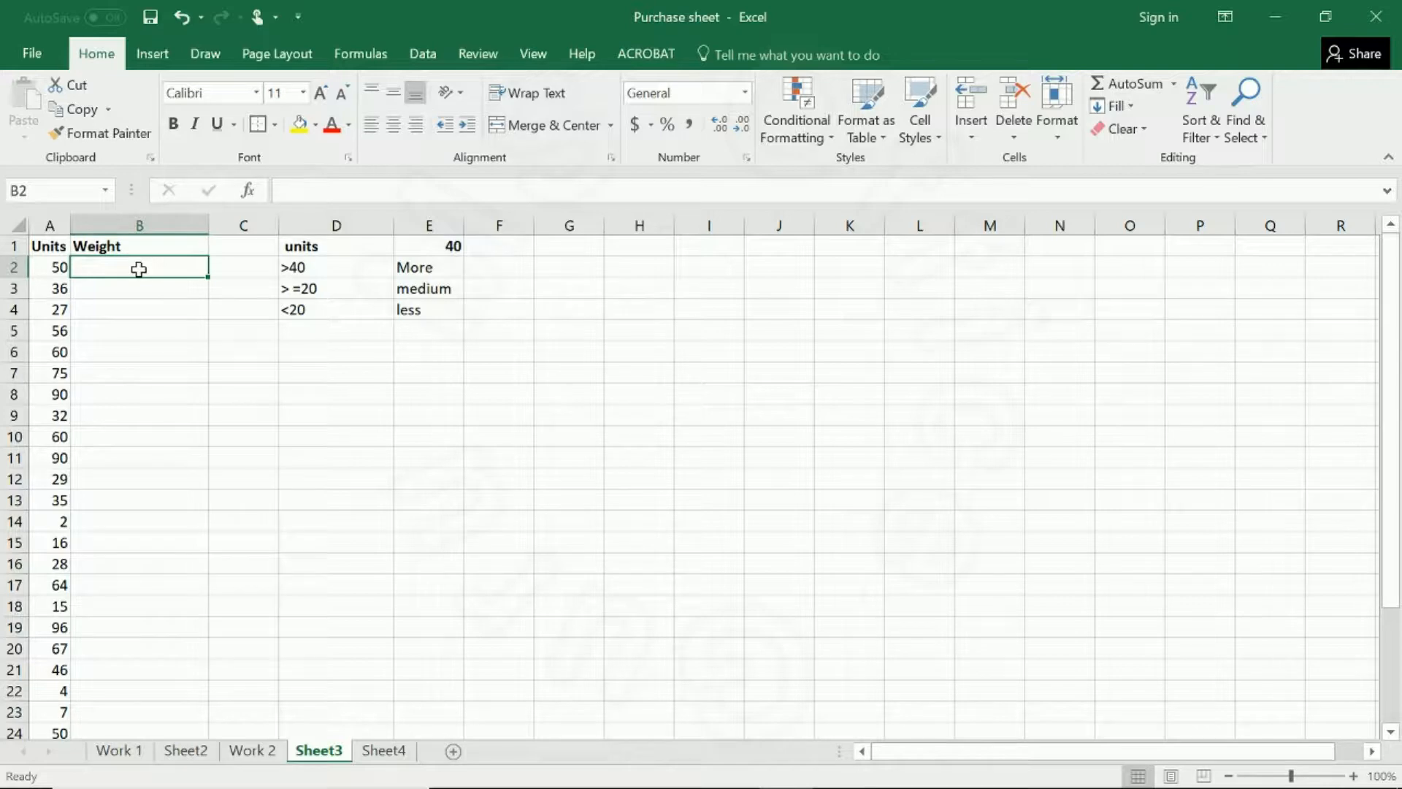
{"action": "type", "text": "=if"}
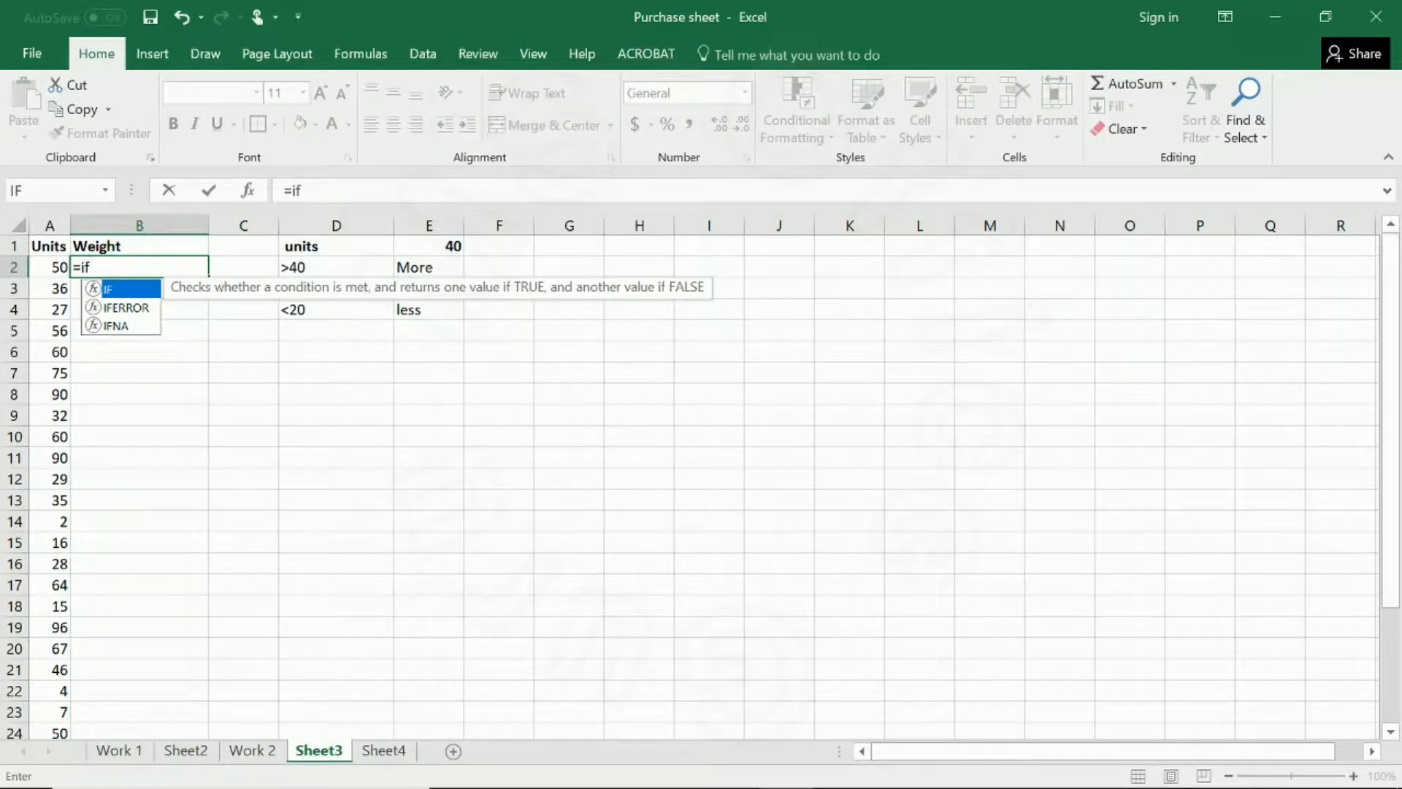
{"action": "type", "text": "("}
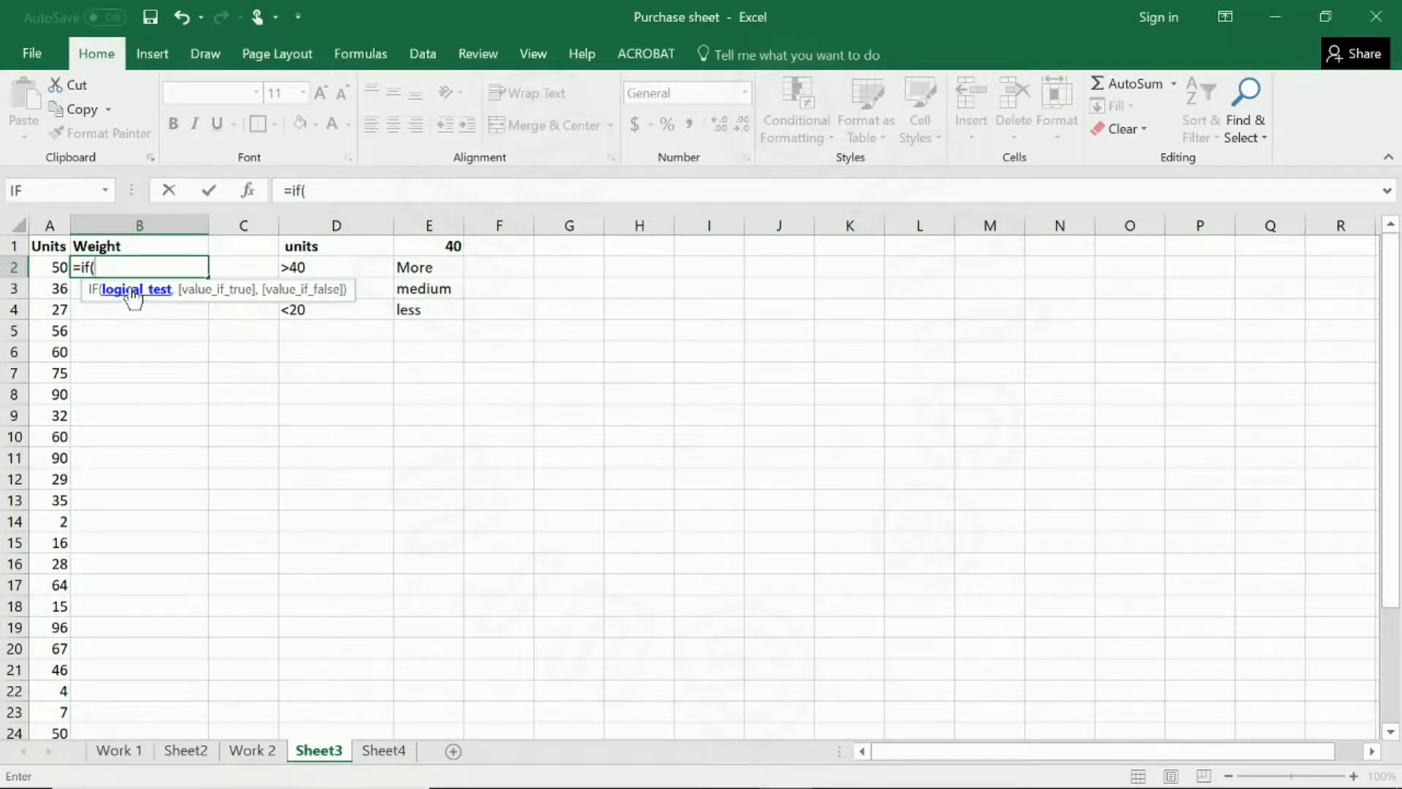
{"action": "left_click", "coordinate": [56, 269]}
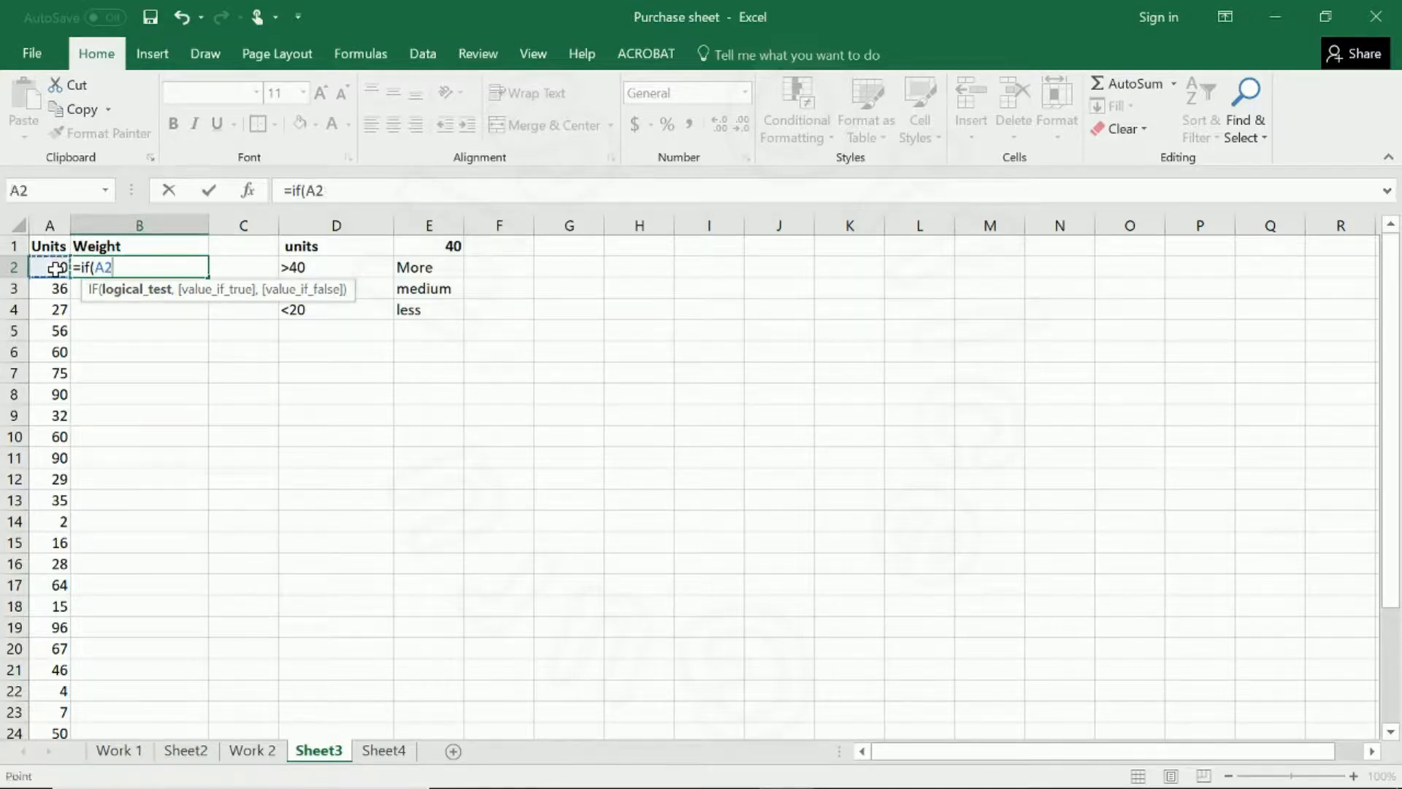
{"action": "type", "text": ">="}
{"action": "left_click", "coordinate": [438, 246]}
{"action": "type", "text": ","}
{"action": "left_click", "coordinate": [429, 267]}
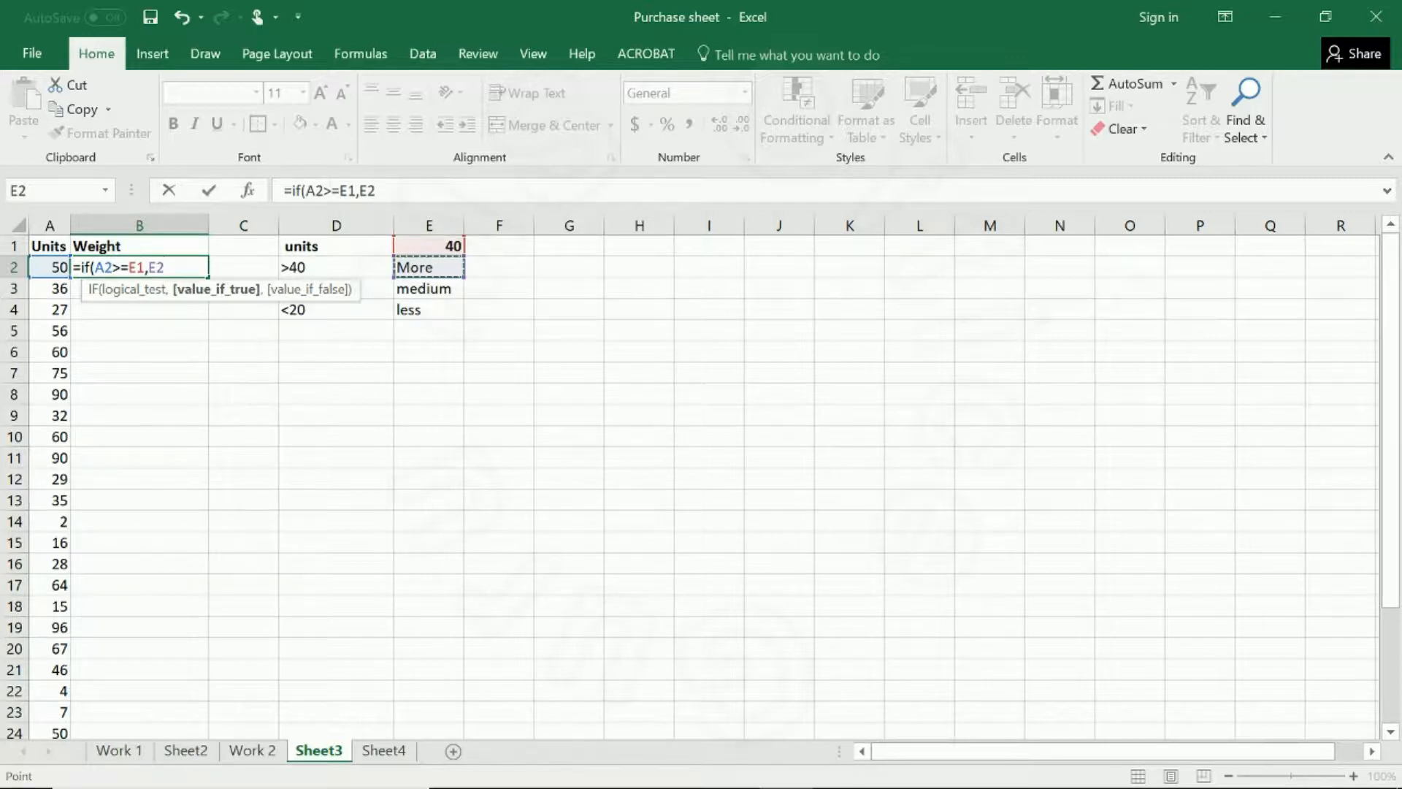
{"action": "type", "text": ","}
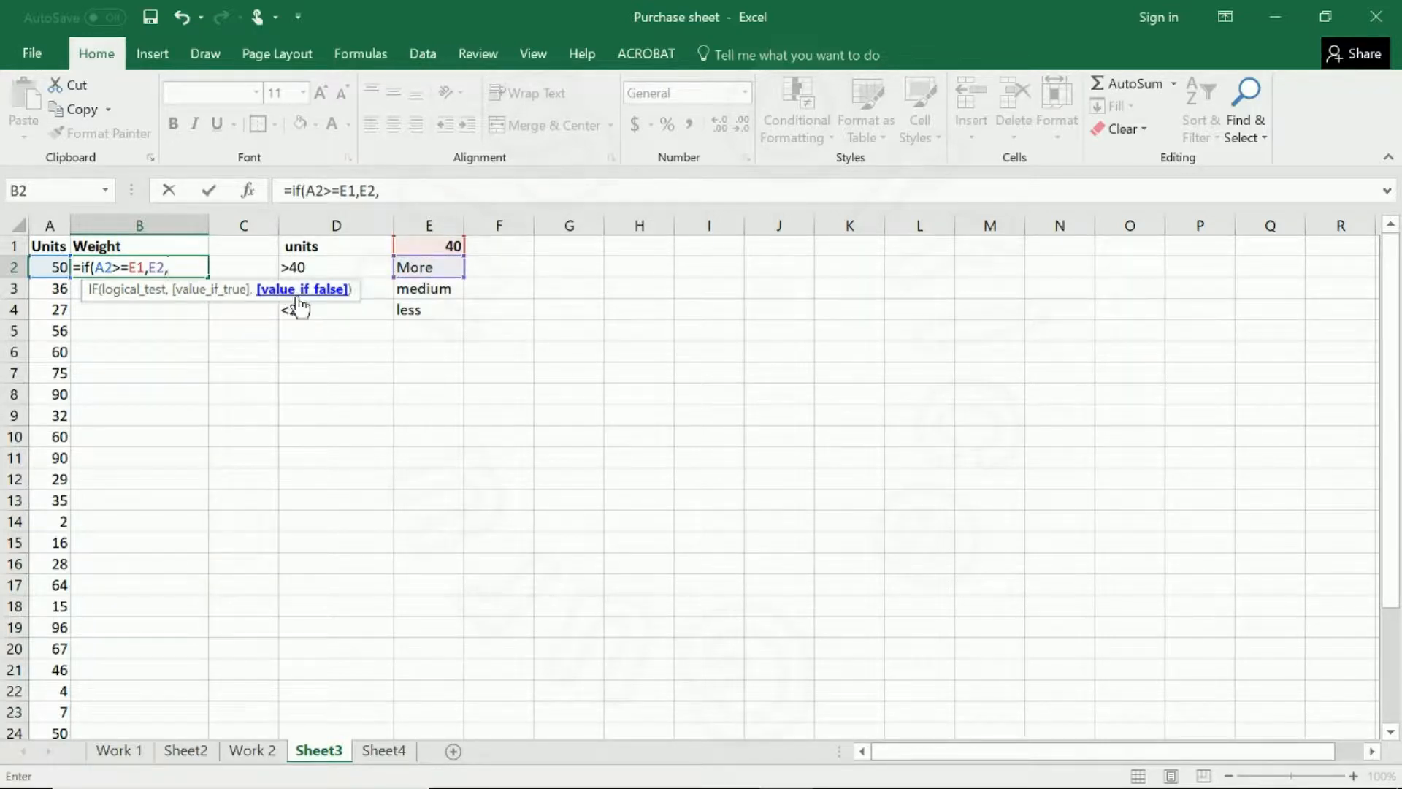
Complete the B2 formula with a nested IF(A2>=20,E3,E4) as the value if false, and enter it.
{"action": "type", "text": "i"}
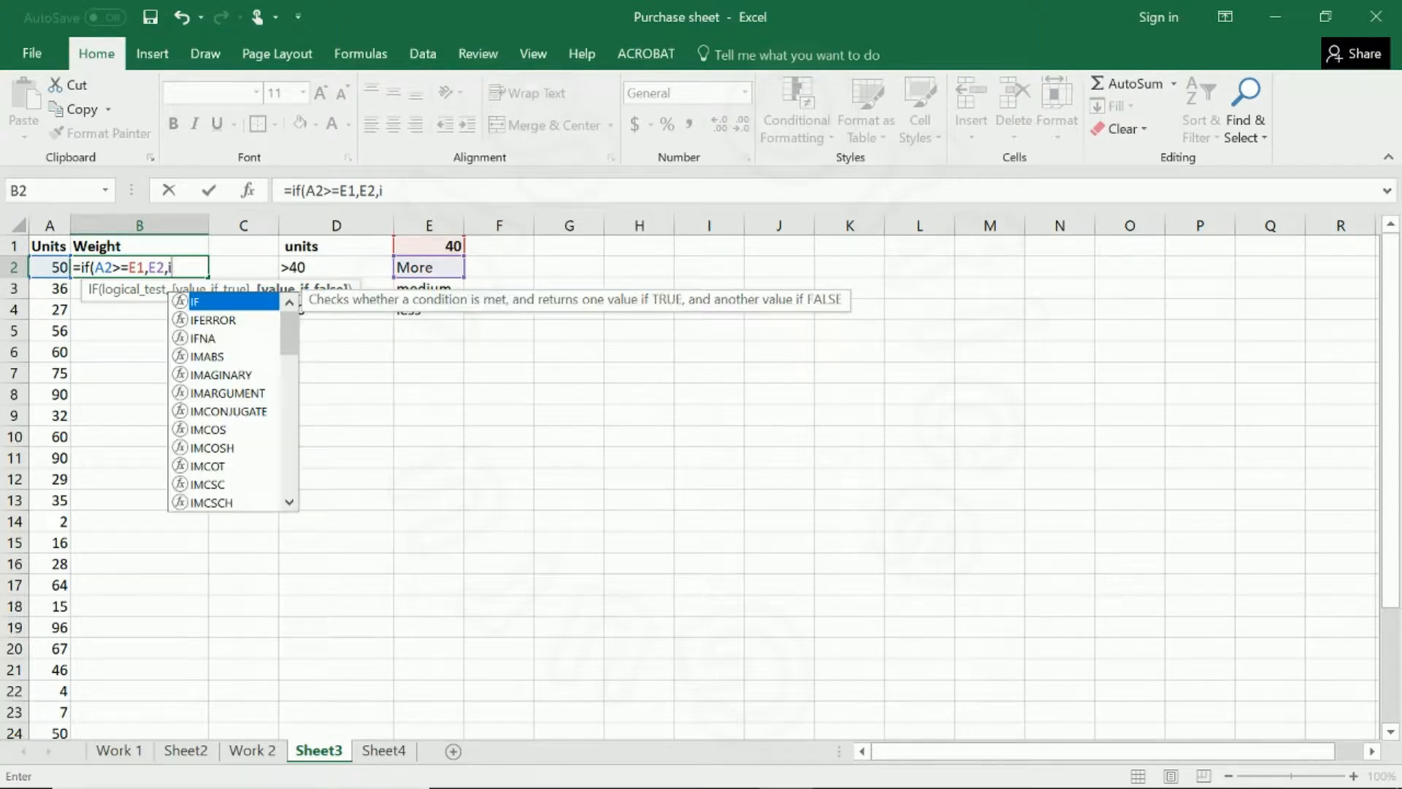
{"action": "type", "text": "f("}
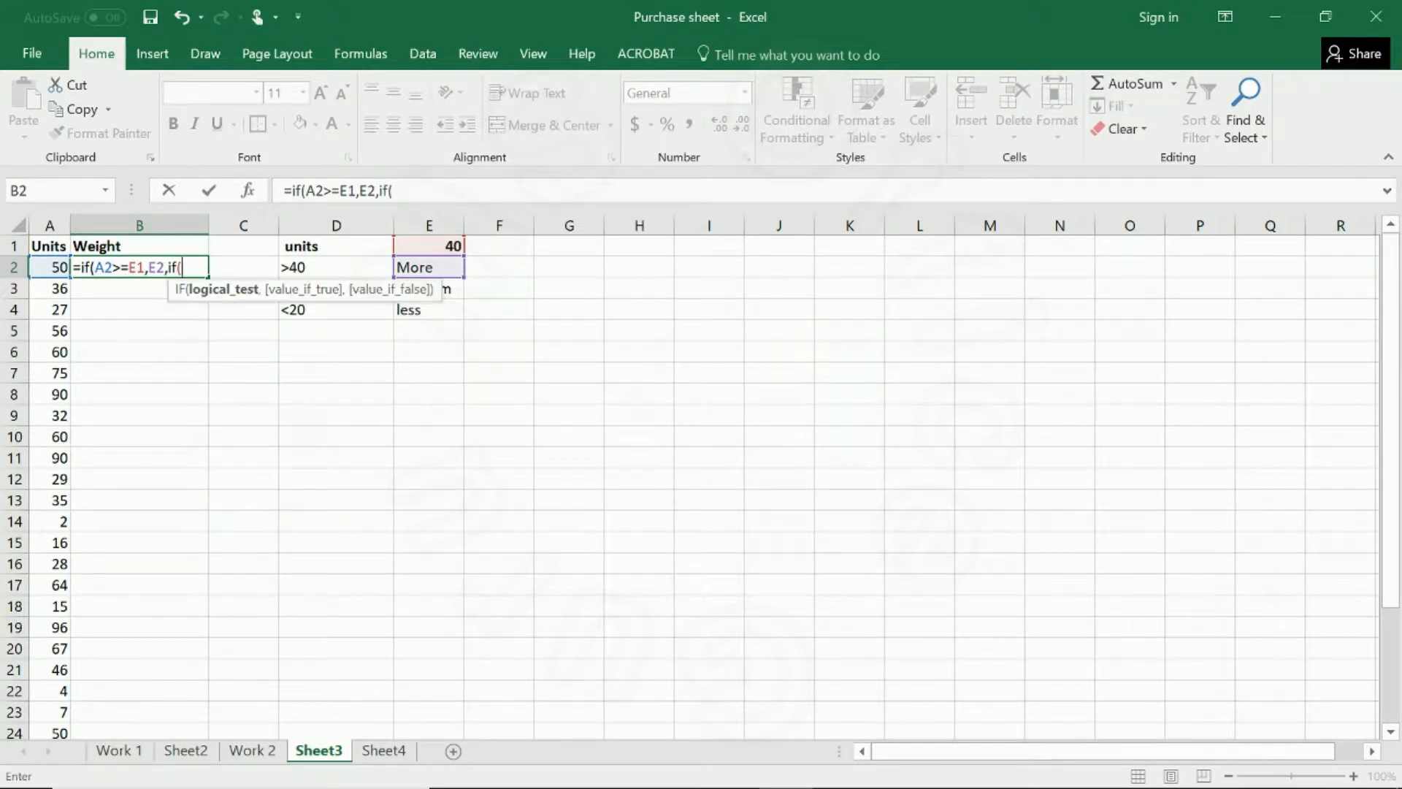
{"action": "type", "text": "b"}
{"action": "key", "text": "BackSpace"}
{"action": "left_click", "coordinate": [58, 265]}
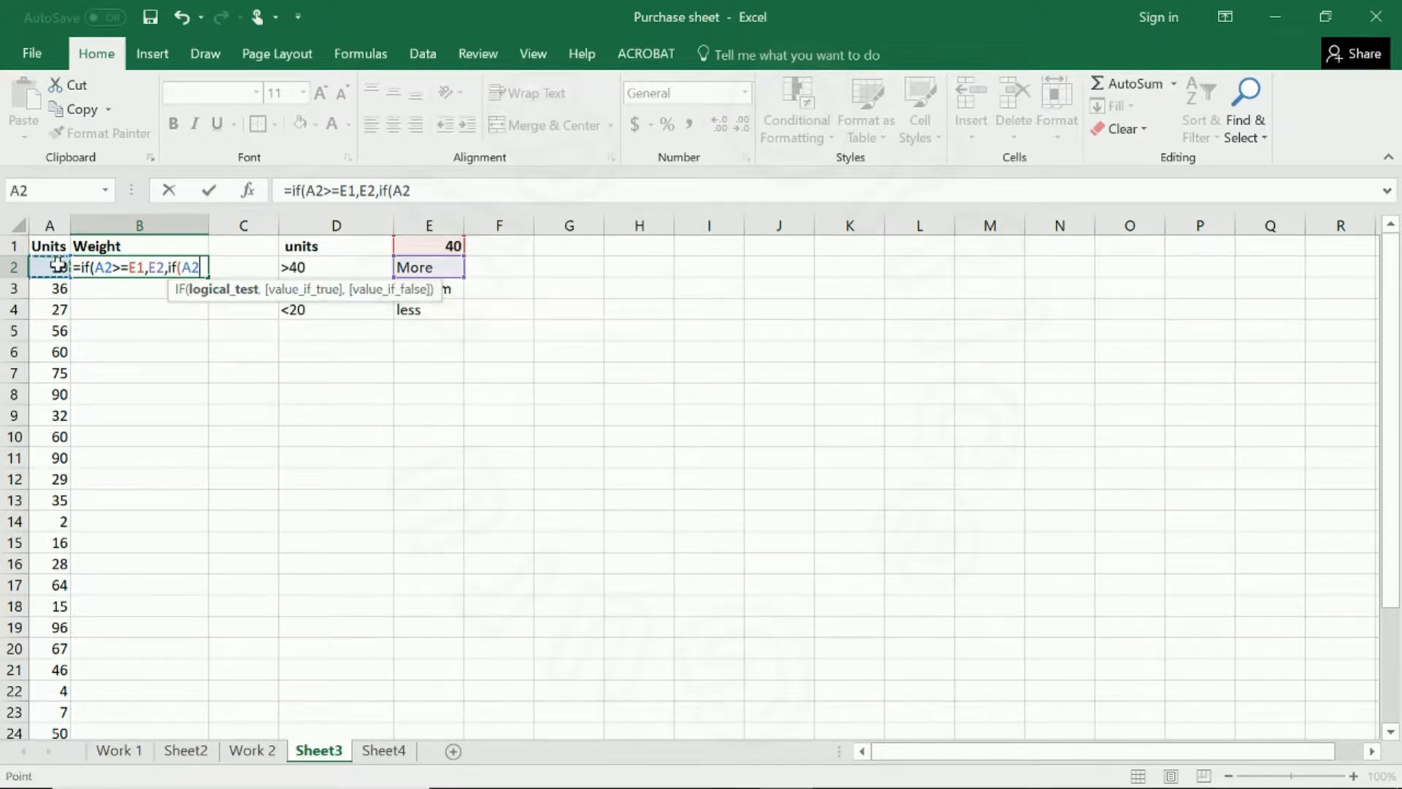
{"action": "type", "text": ">=20"}
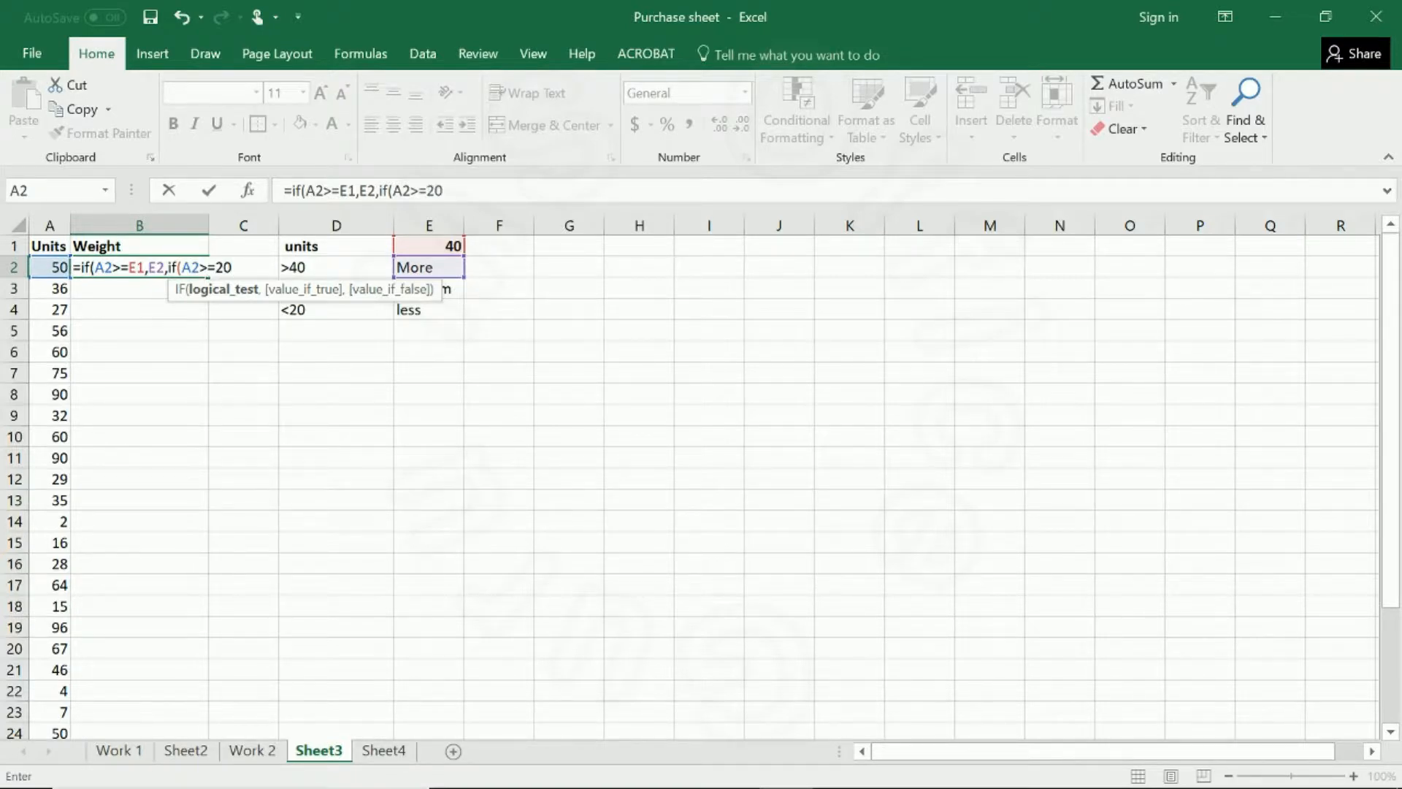
{"action": "type", "text": ","}
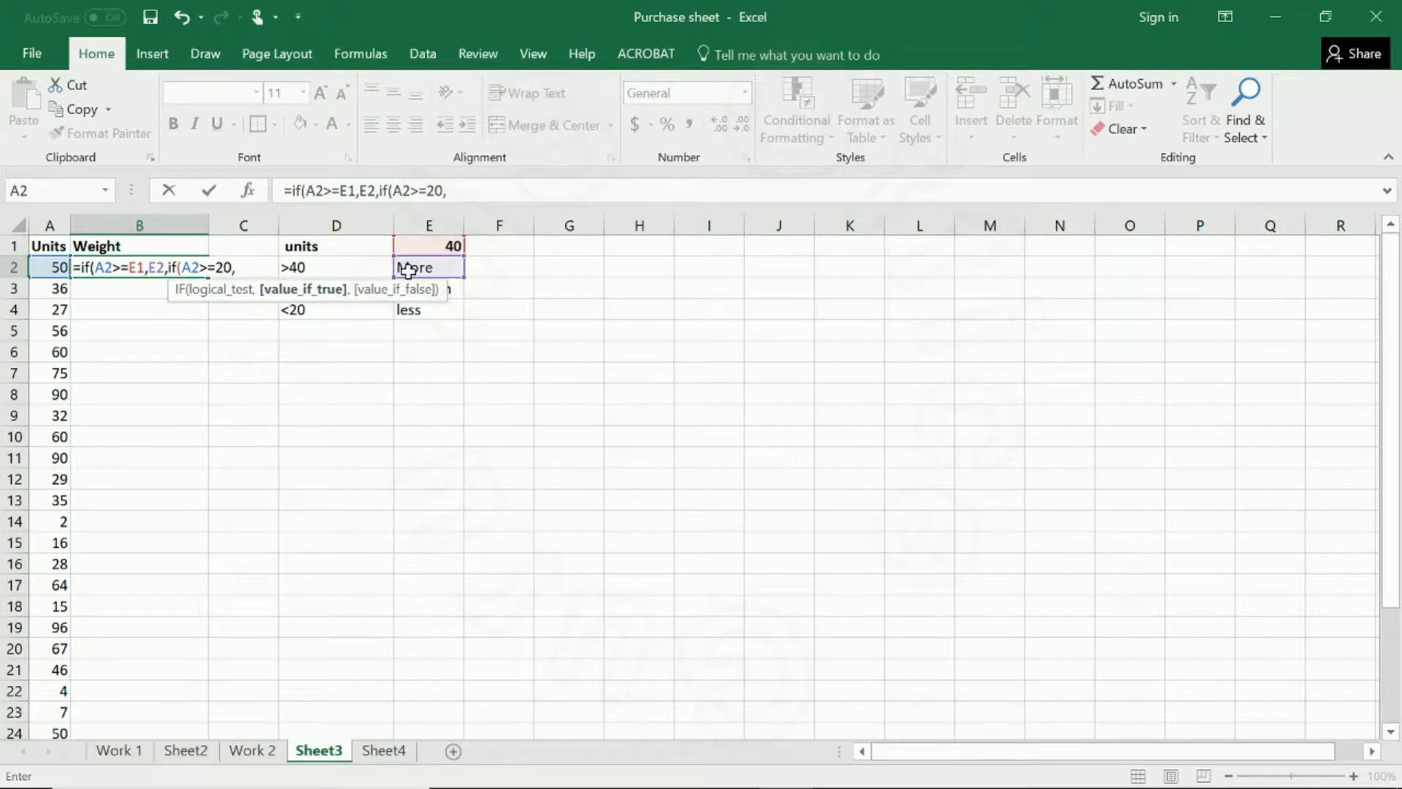
{"action": "left_click", "coordinate": [457, 290]}
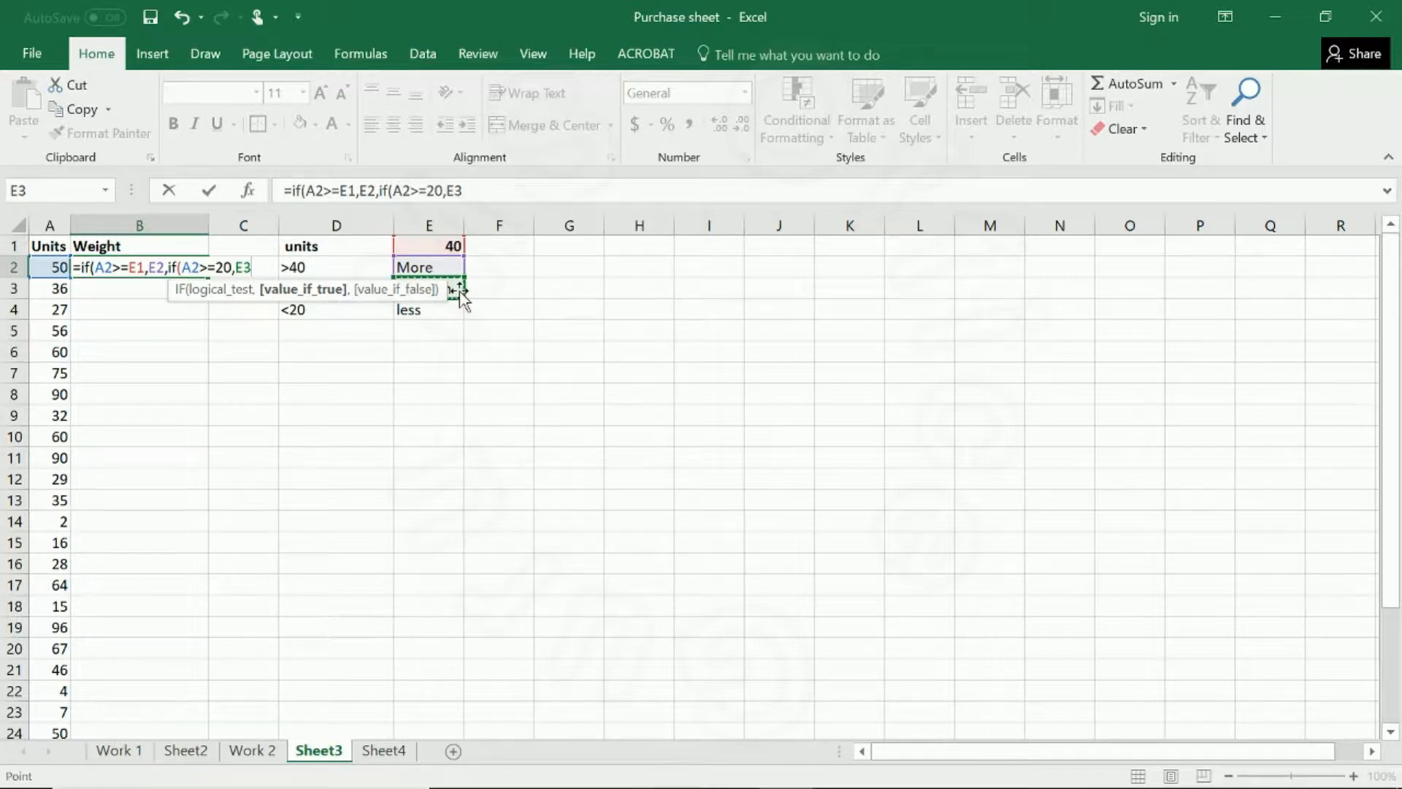
{"action": "type", "text": ","}
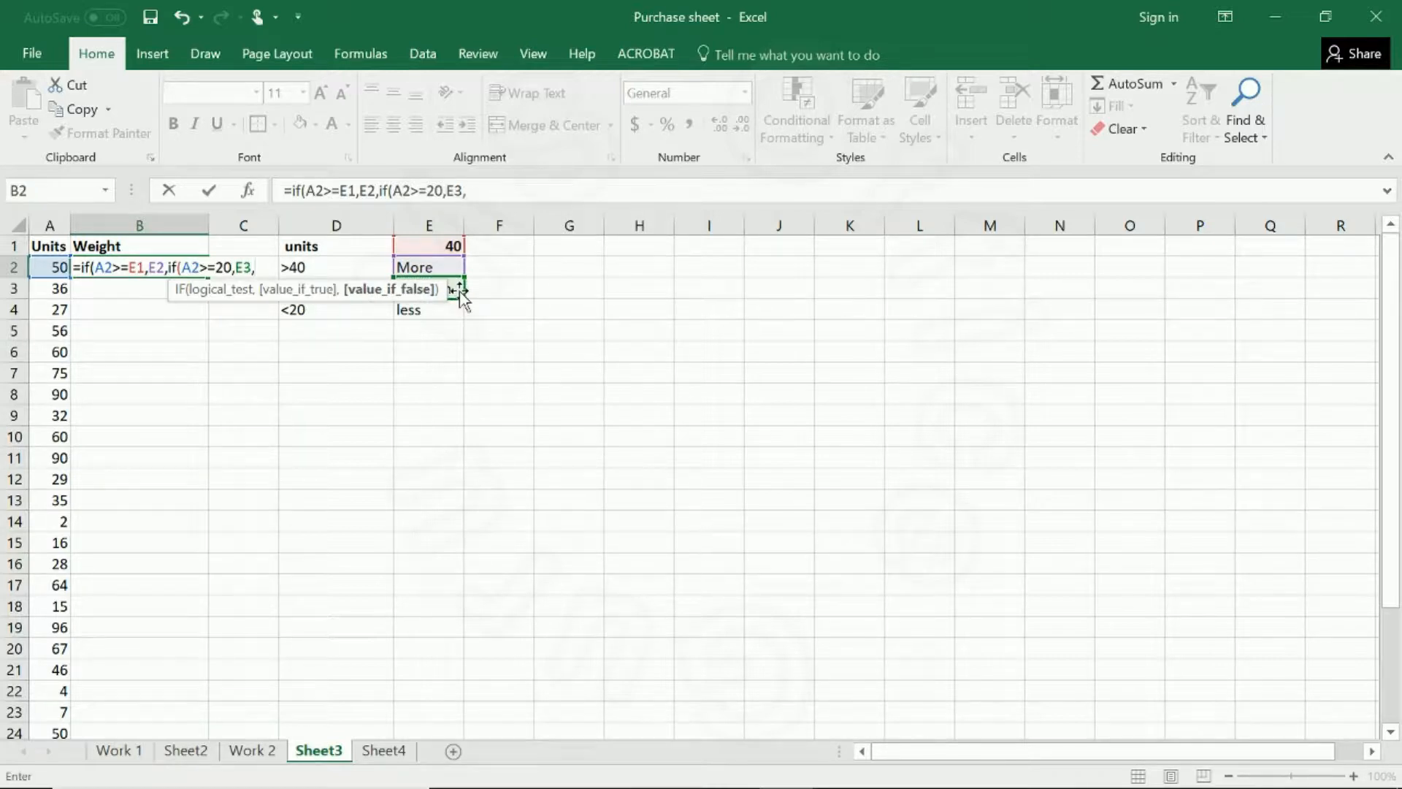
{"action": "left_click", "coordinate": [443, 311]}
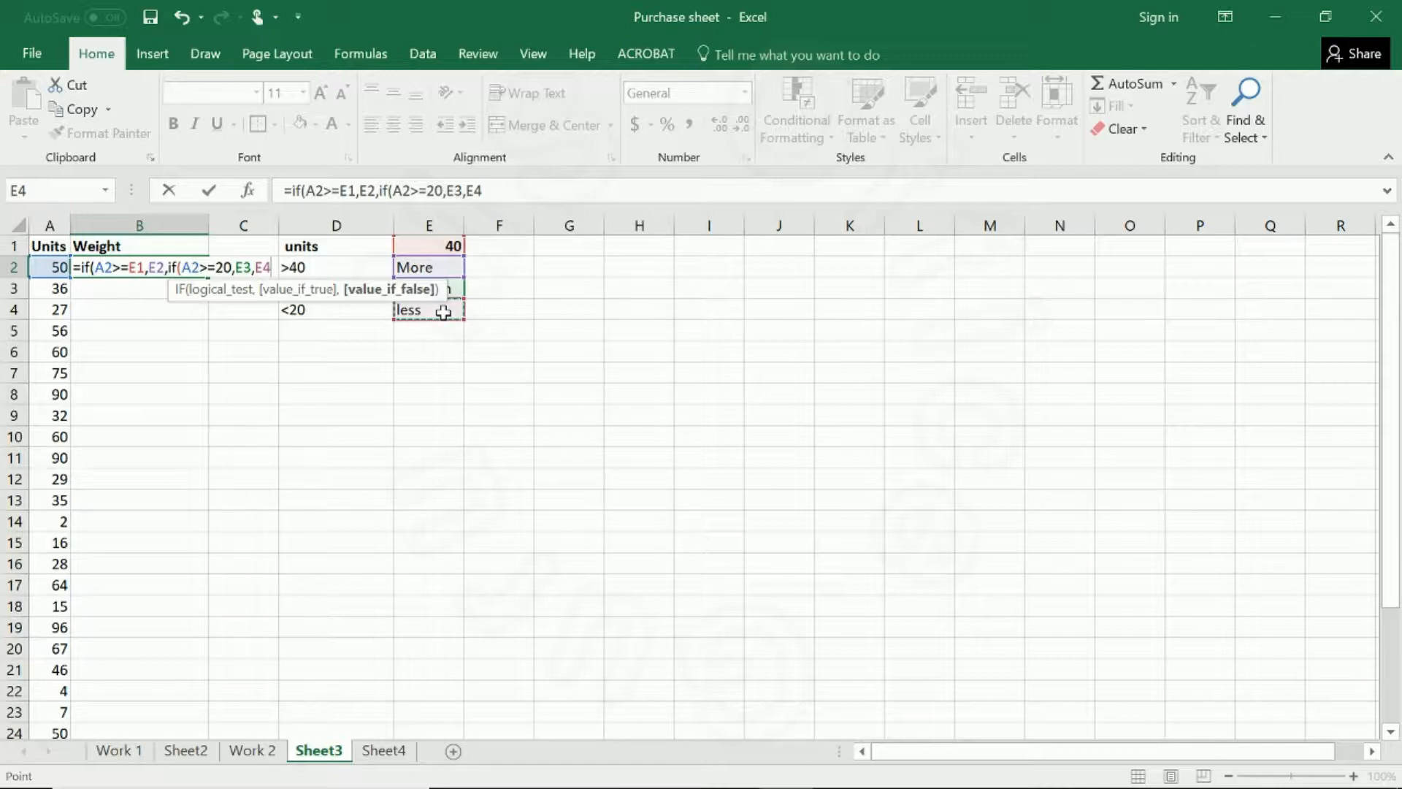
{"action": "type", "text": "))"}
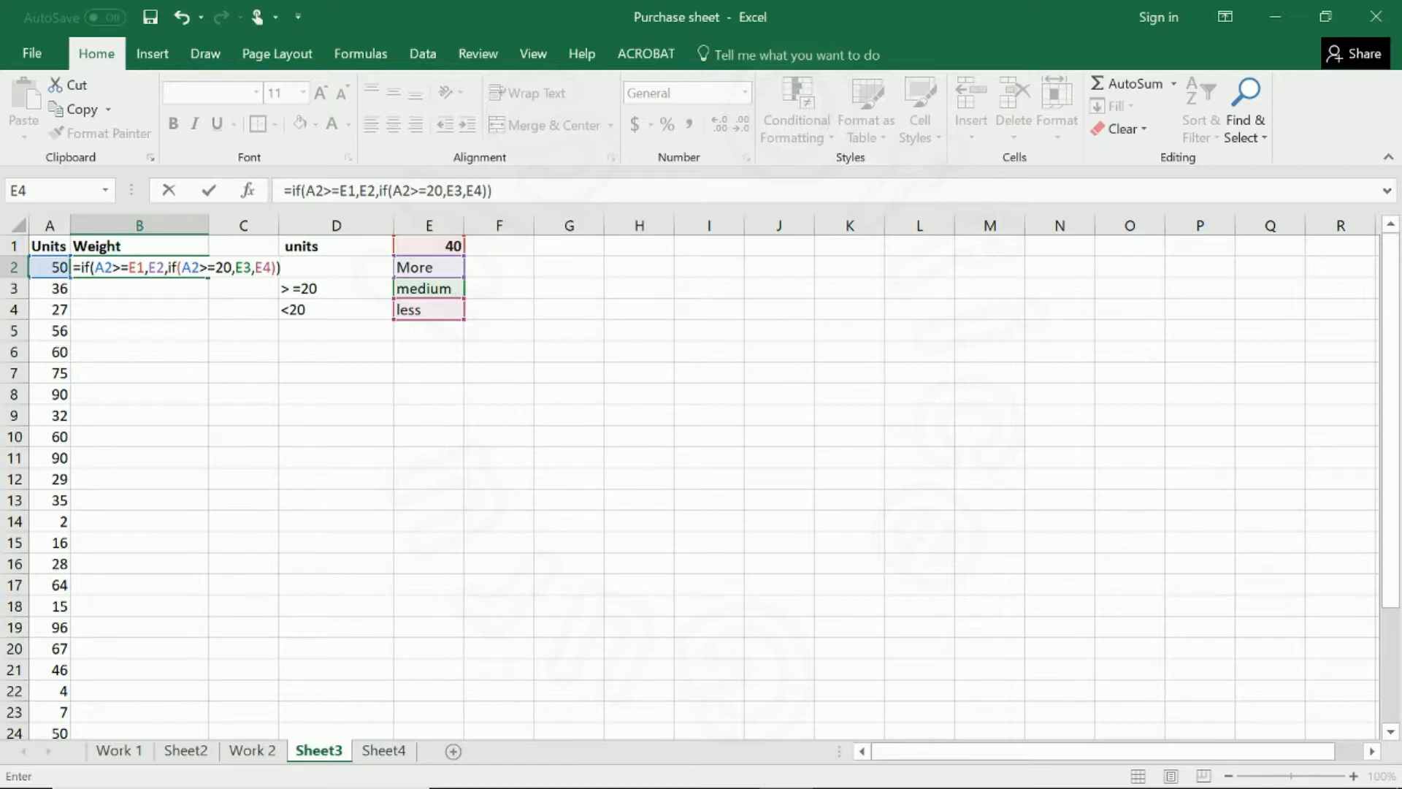
{"action": "key", "text": "Return"}
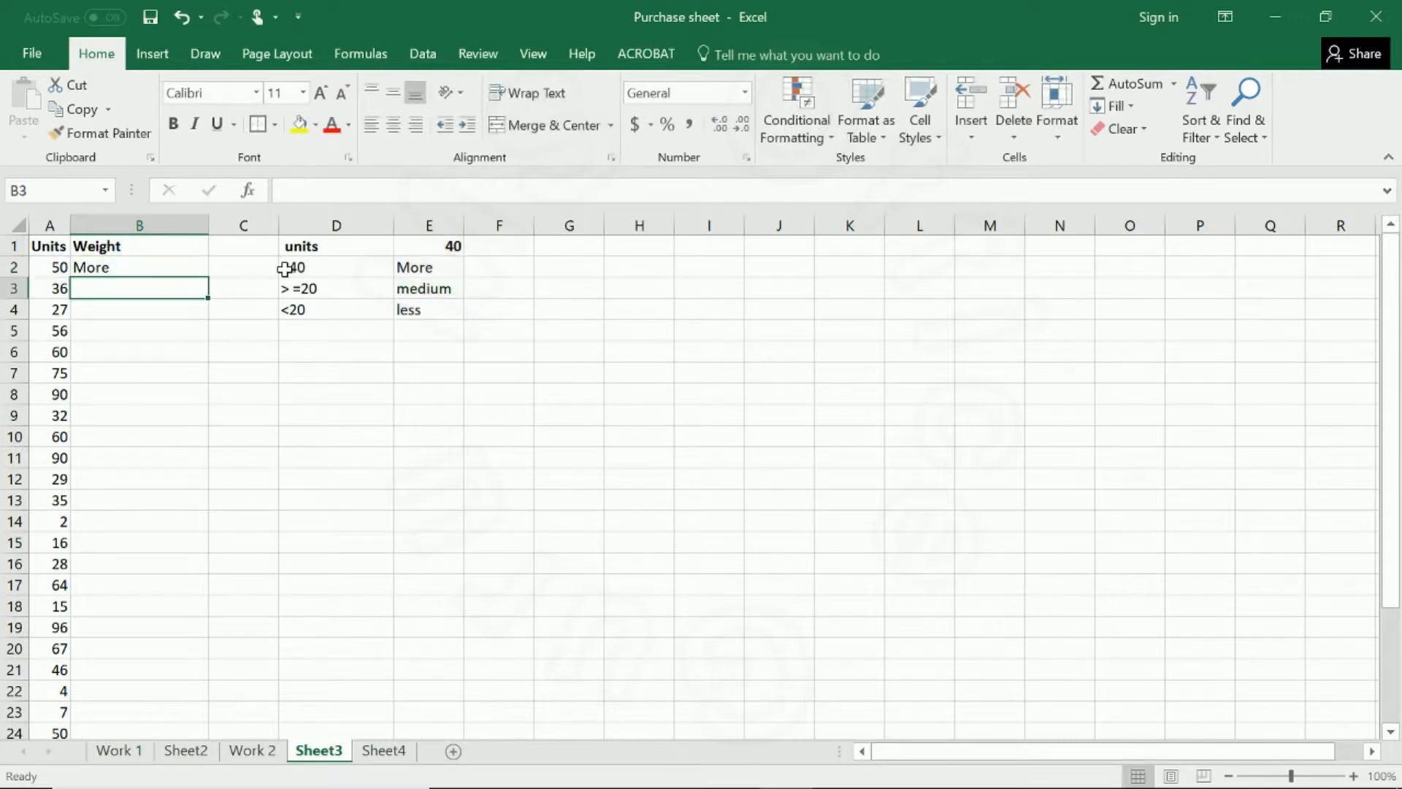
Test the B2 formula by entering 30 and 19 in cell A2, and restore A2 to 50.
{"action": "left_click", "coordinate": [156, 266]}
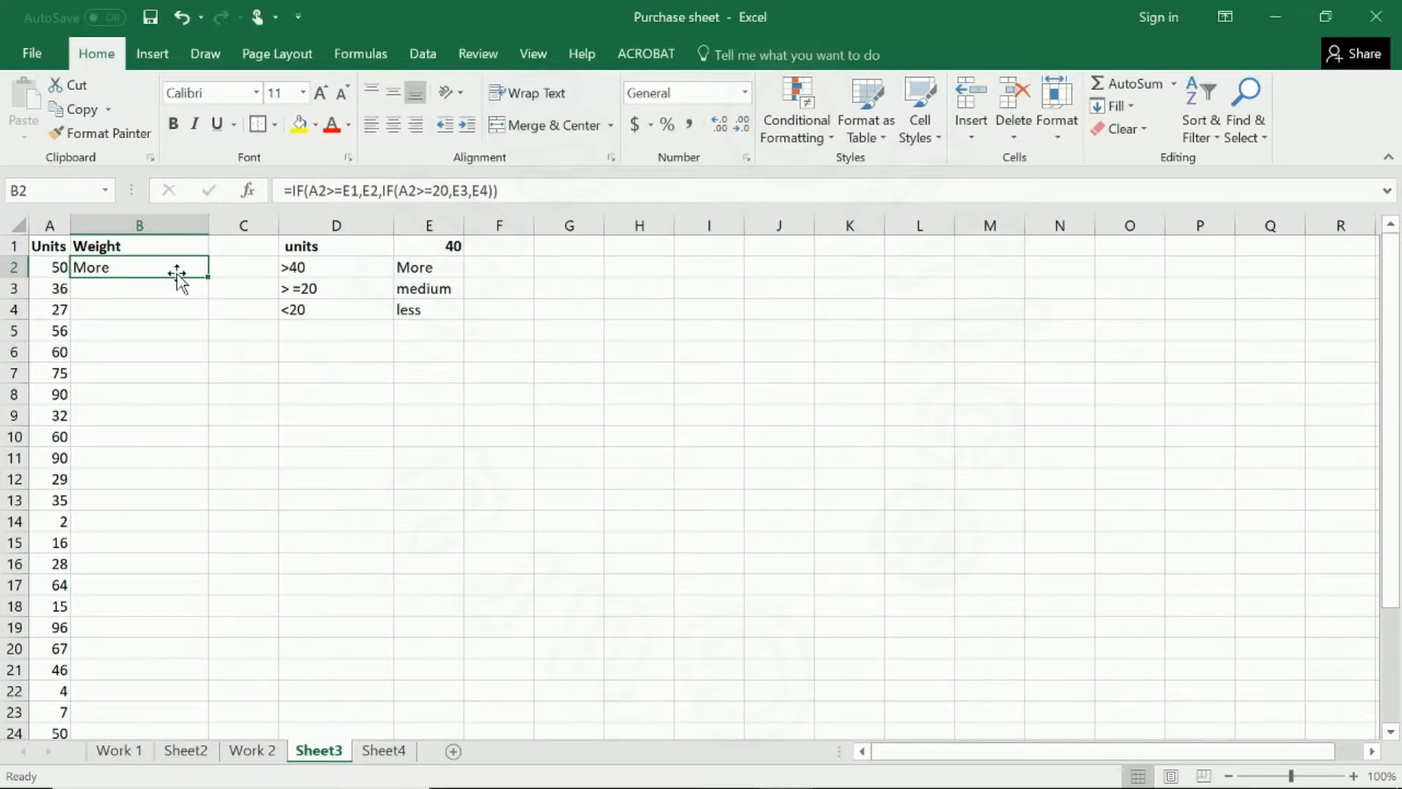
{"action": "left_click", "coordinate": [60, 270]}
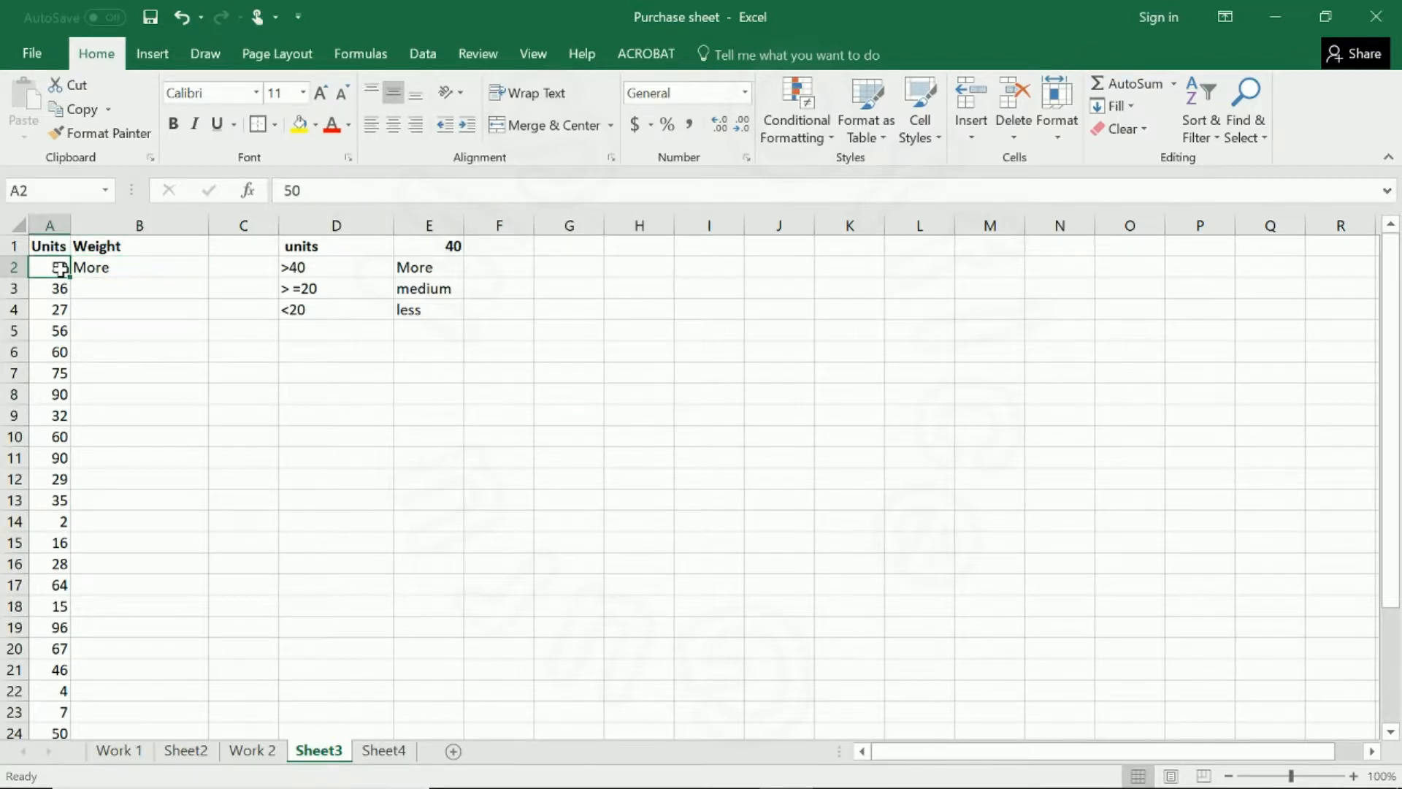
{"action": "type", "text": "30"}
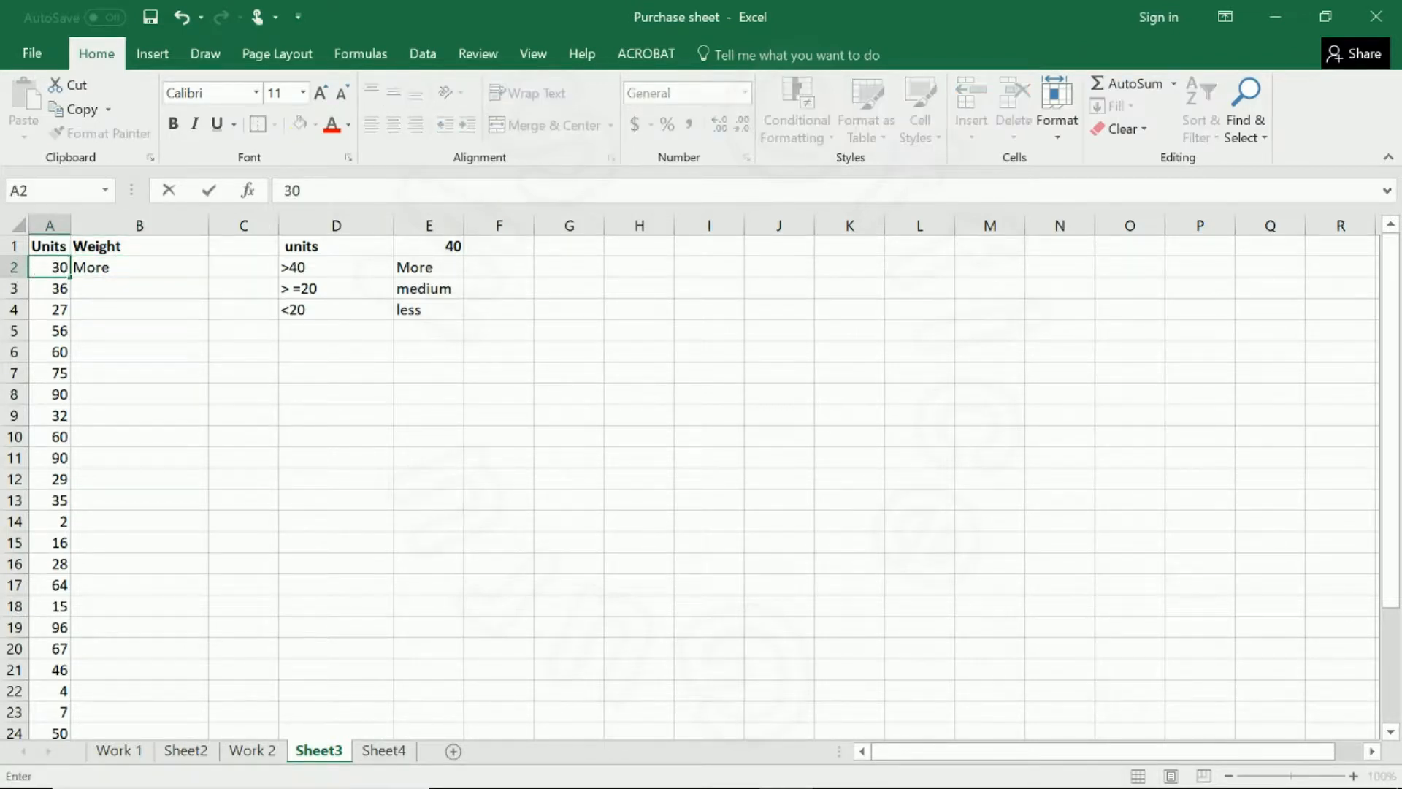
{"action": "key", "text": "Return"}
{"action": "left_click", "coordinate": [49, 267]}
{"action": "type", "text": "19"}
{"action": "key", "text": "Return"}
{"action": "left_click", "coordinate": [49, 268]}
{"action": "type", "text": "50"}
{"action": "key", "text": "Return"}
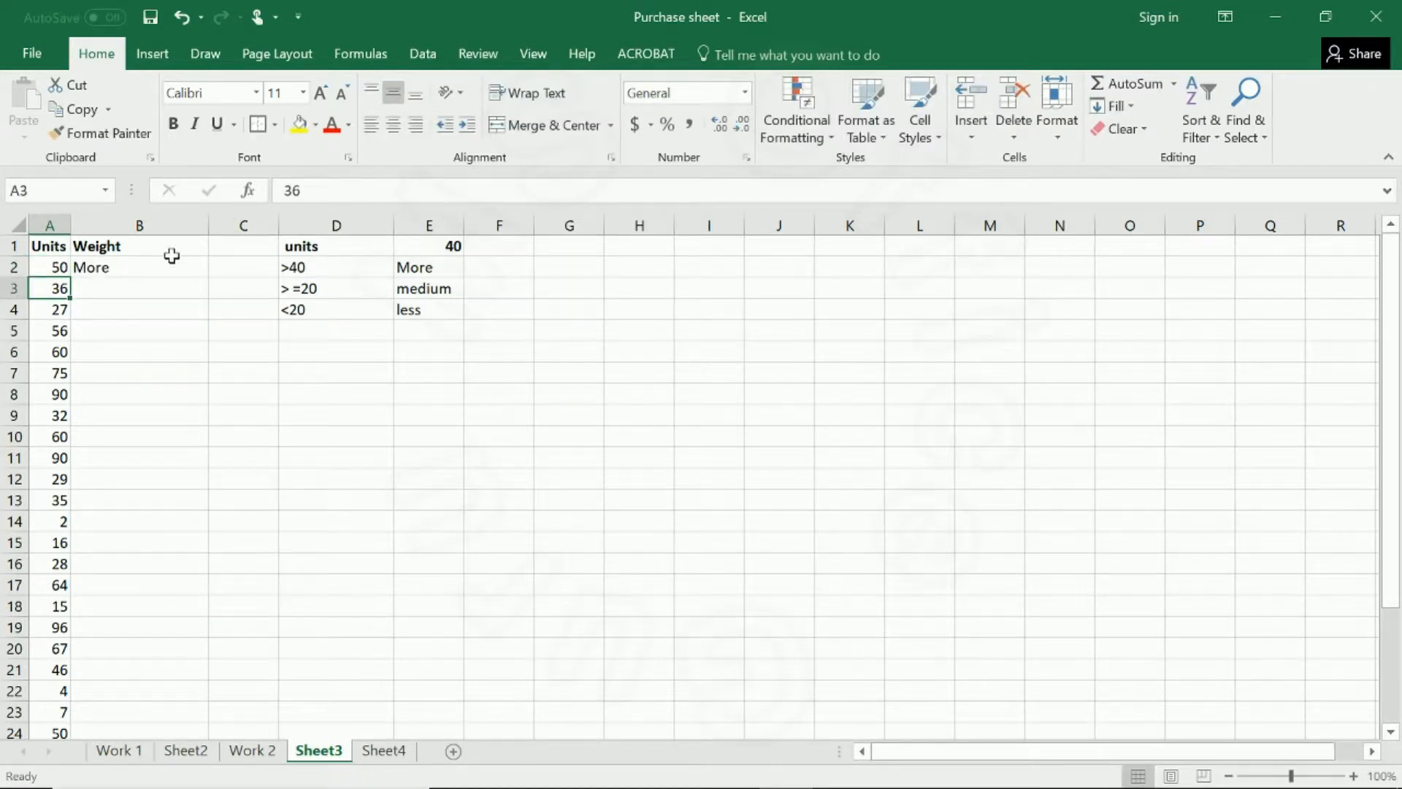
Make the E1 and E2 references in the B2 formula absolute as $E$1 and $E$2.
{"action": "left_click", "coordinate": [151, 272]}
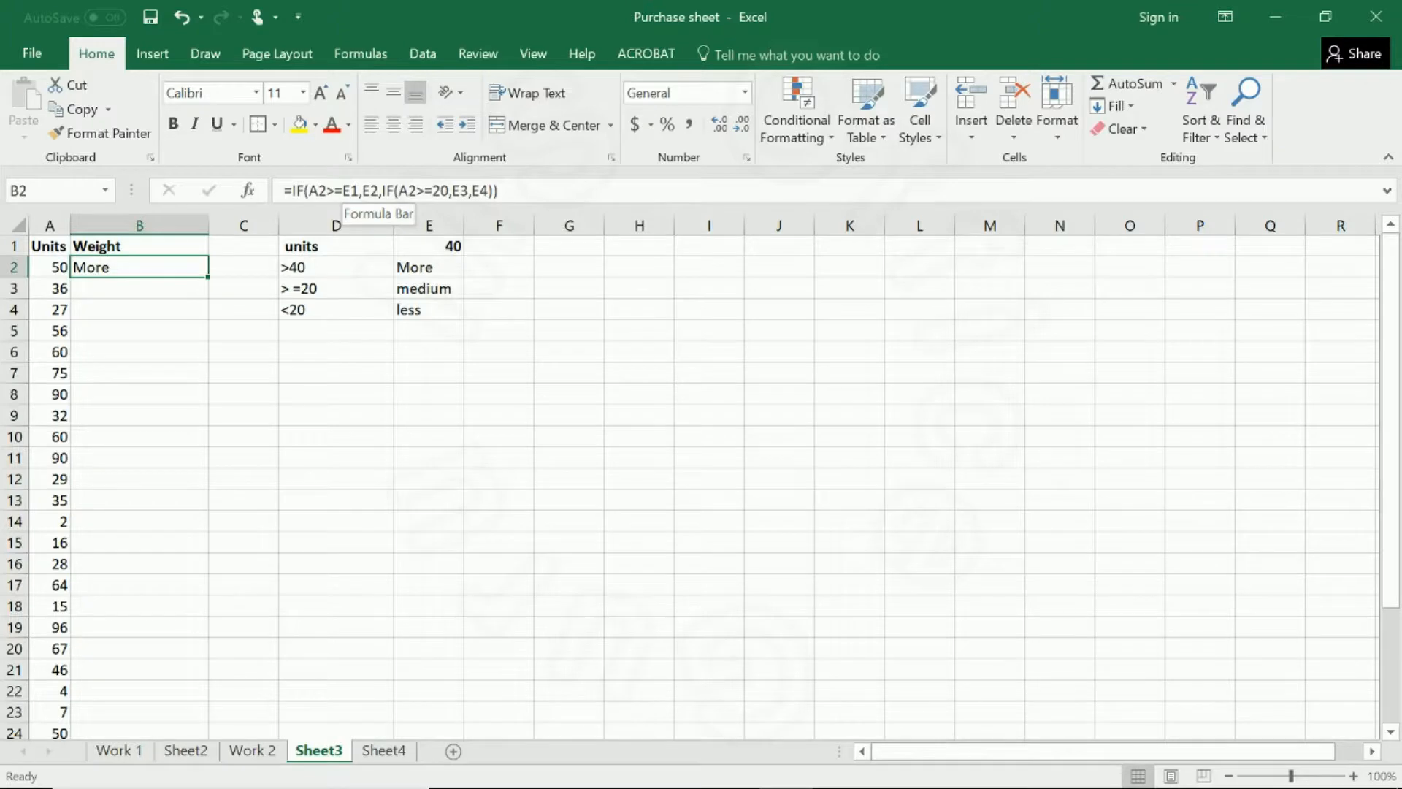
{"action": "left_click", "coordinate": [357, 191]}
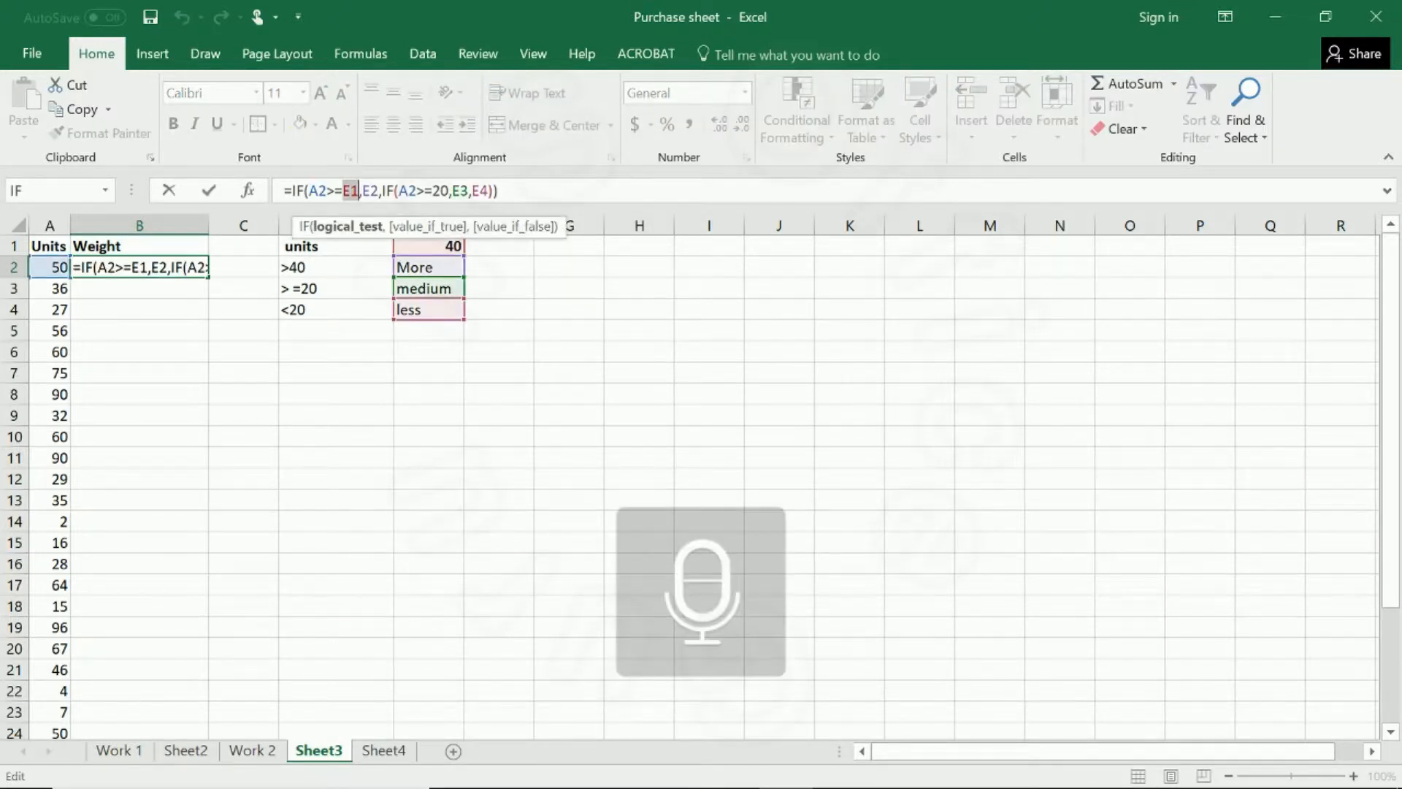
{"action": "key", "text": "F4"}
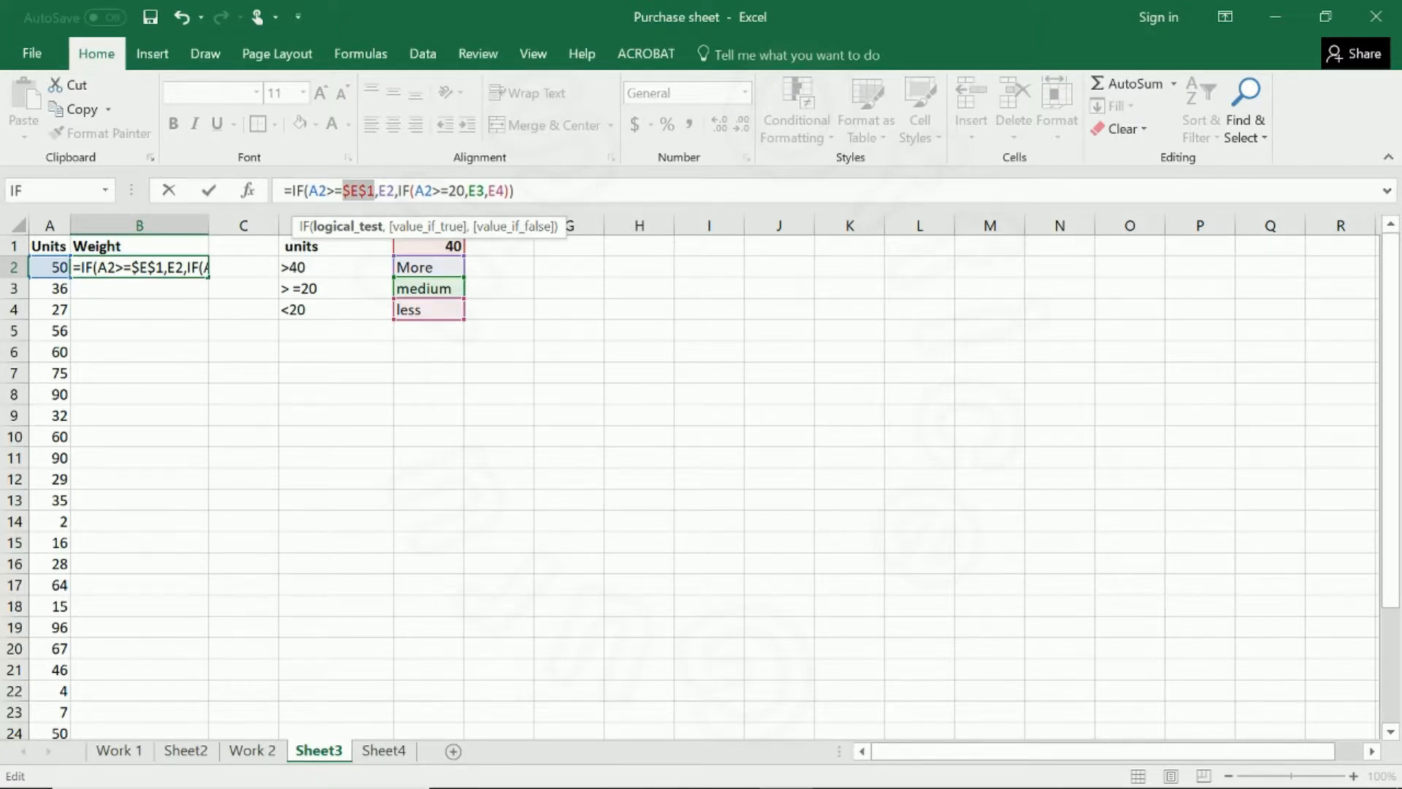
{"action": "key", "text": "Right"}
{"action": "key", "text": "Right"}
{"action": "key", "text": "Right"}
{"action": "key", "text": "shift+Left"}
{"action": "key", "text": "shift+Left"}
{"action": "key", "text": "F4"}
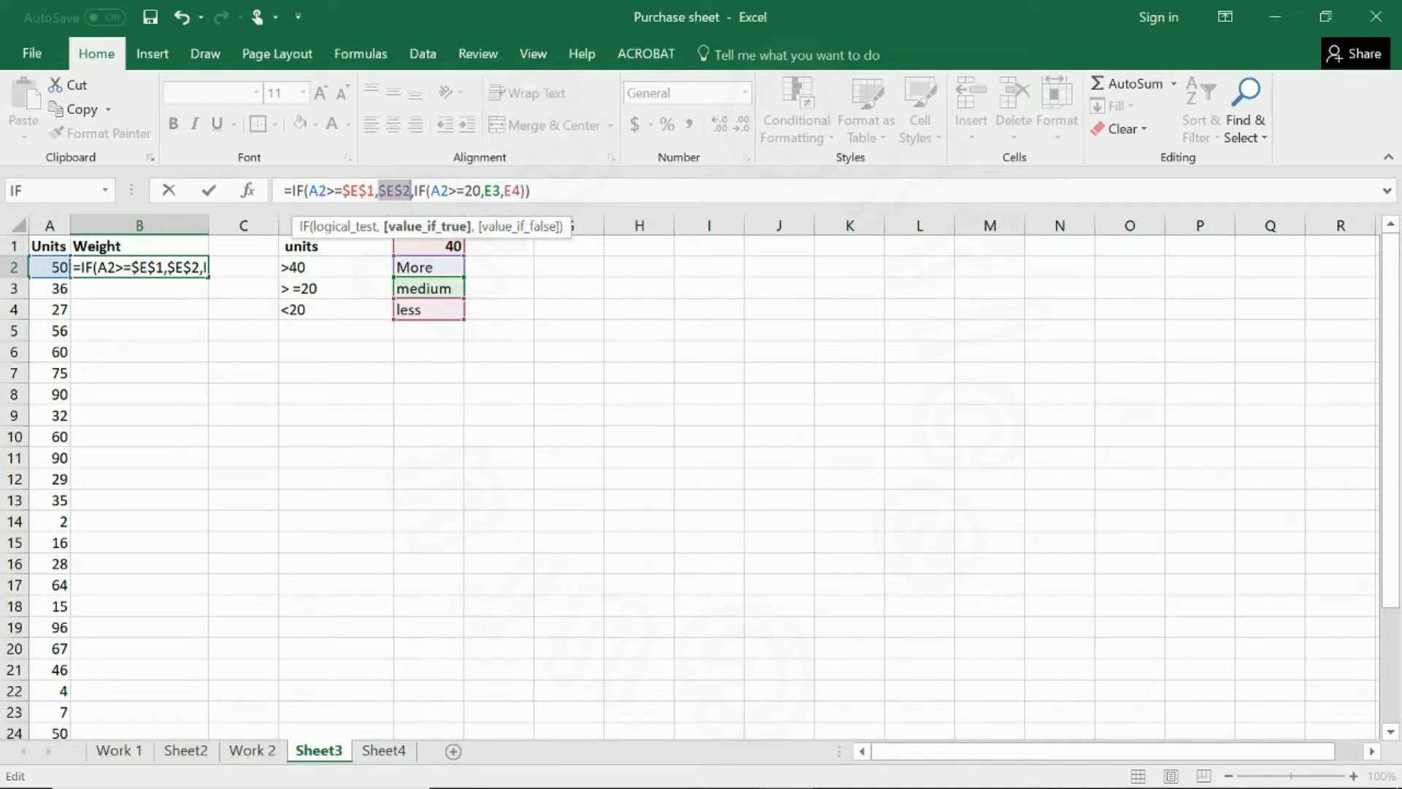
Make the E3 and E4 references in the B2 formula absolute and enter the updated formula.
{"action": "left_click_drag", "start_coordinate": [485, 191], "coordinate": [501, 191]}
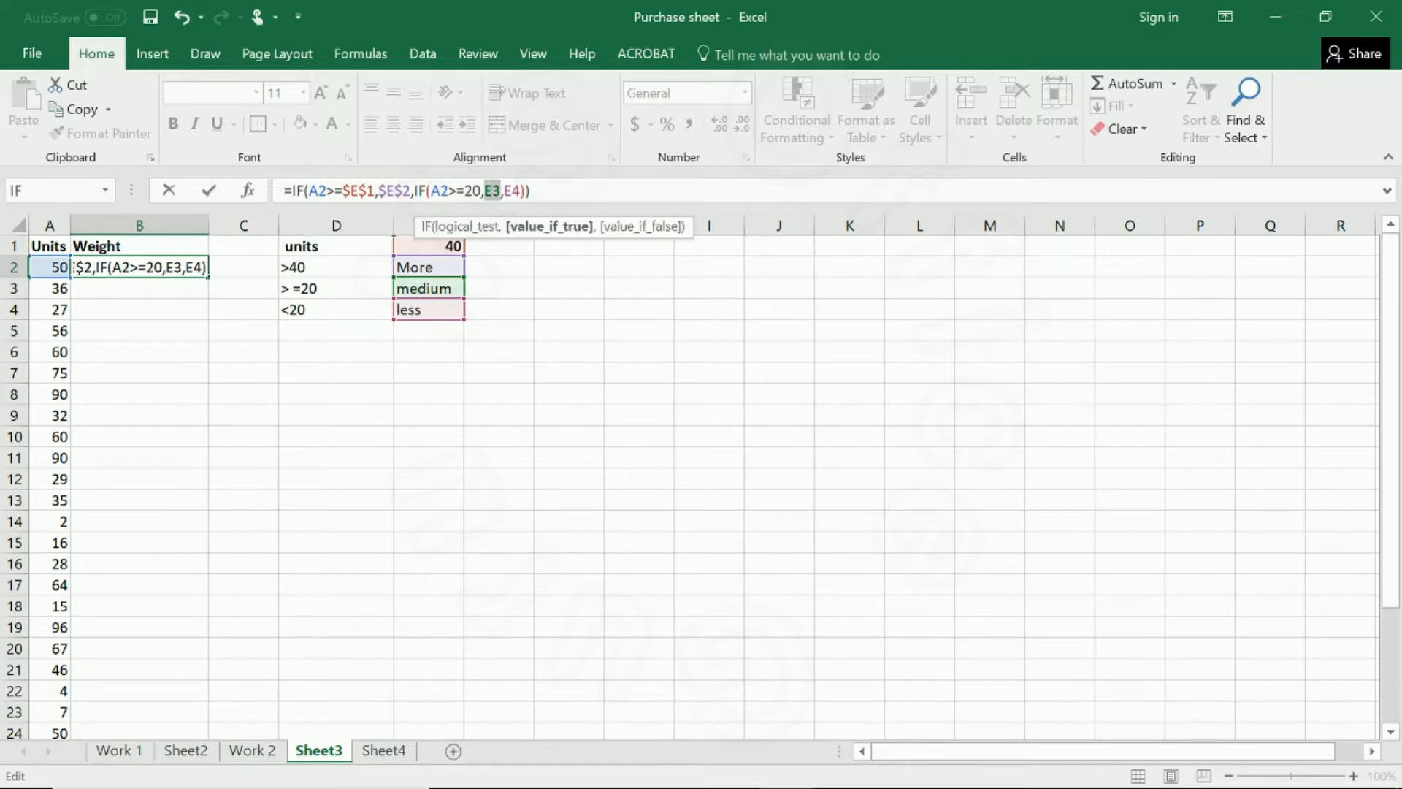
{"action": "key", "text": "F4"}
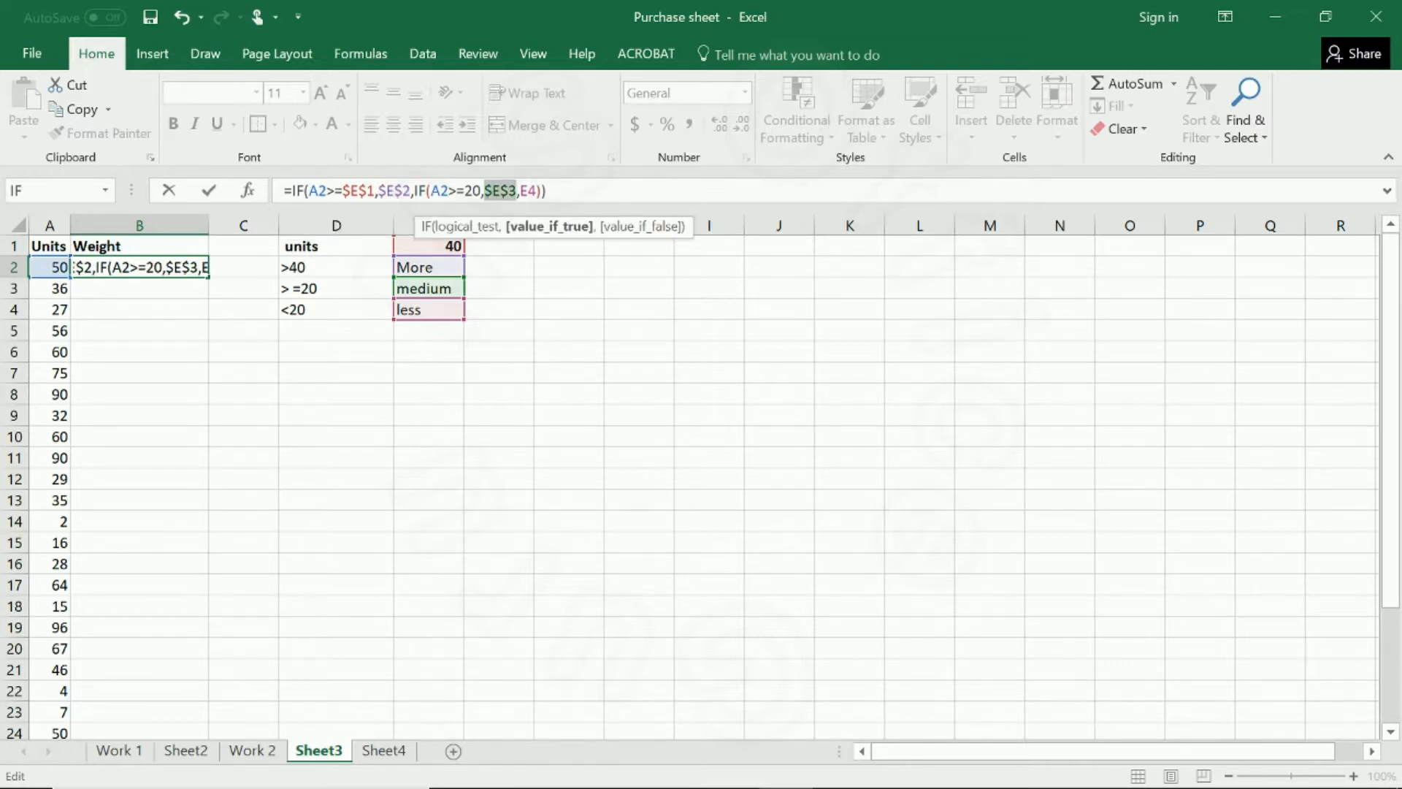
{"action": "key", "text": "Right"}
{"action": "key", "text": "Right"}
{"action": "key", "text": "shift+Right"}
{"action": "key", "text": "shift+Right"}
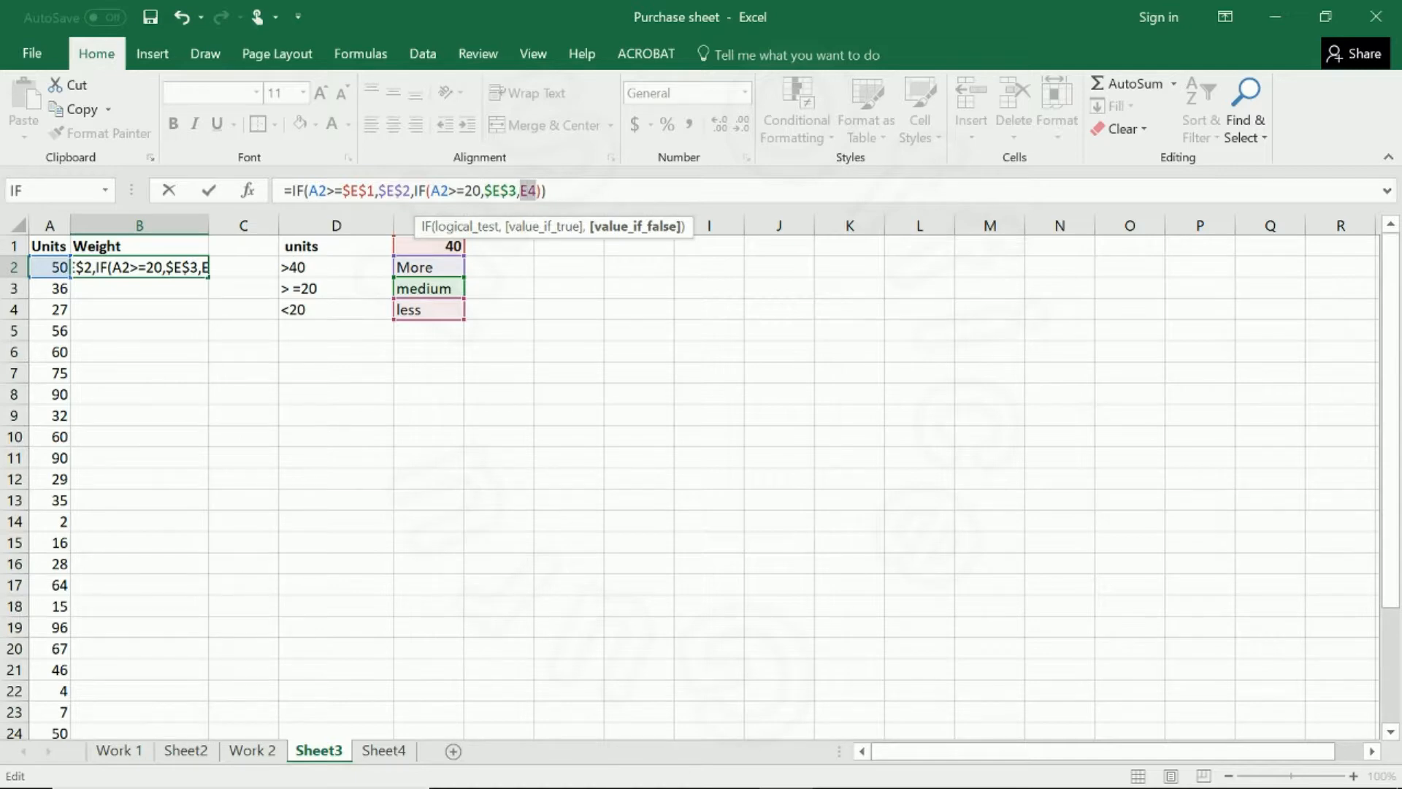
{"action": "key", "text": "F4"}
{"action": "key", "text": "Return"}
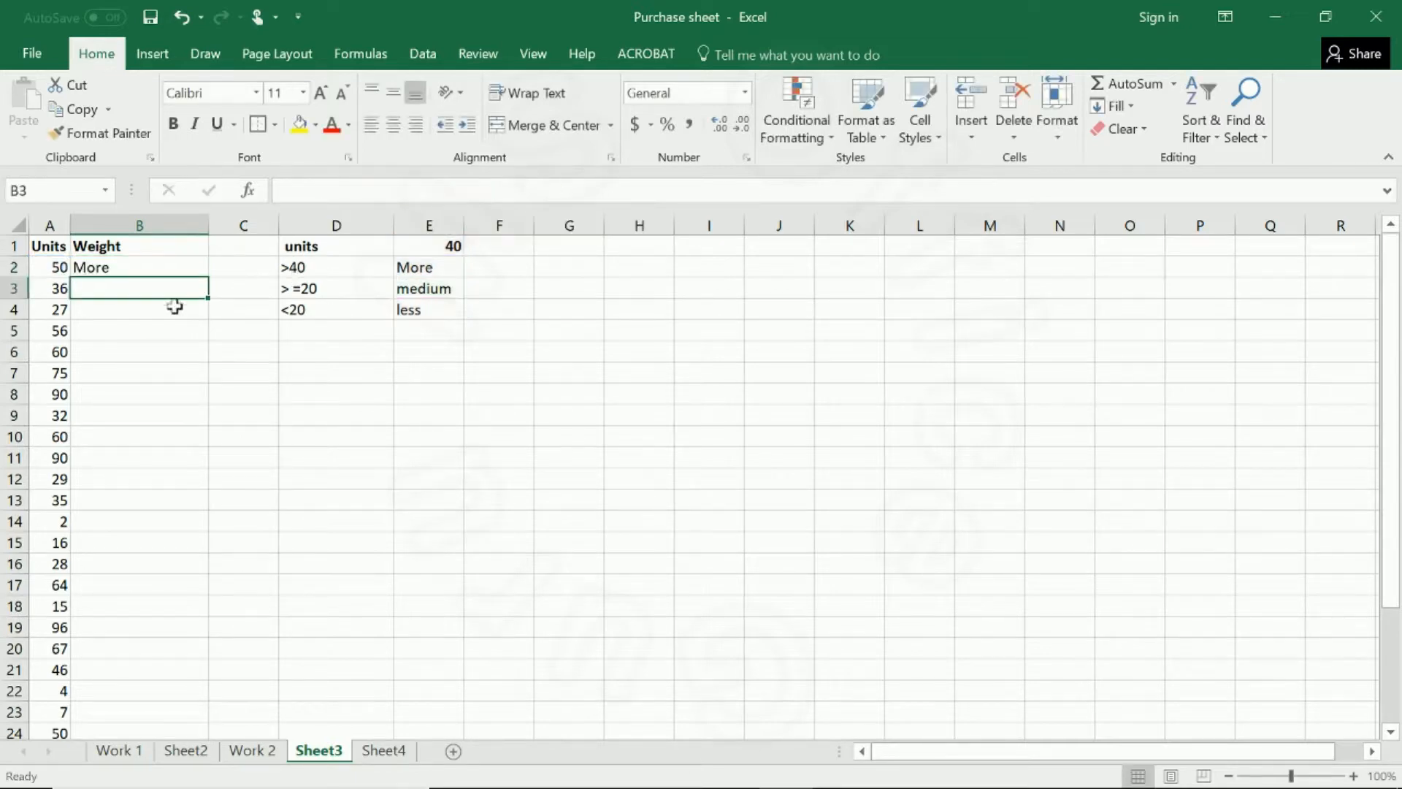
Fill the B2 formula down the Weight column to B30.
{"action": "left_click", "coordinate": [110, 267]}
{"action": "left_click_drag", "start_coordinate": [208, 277], "coordinate": [132, 619]}
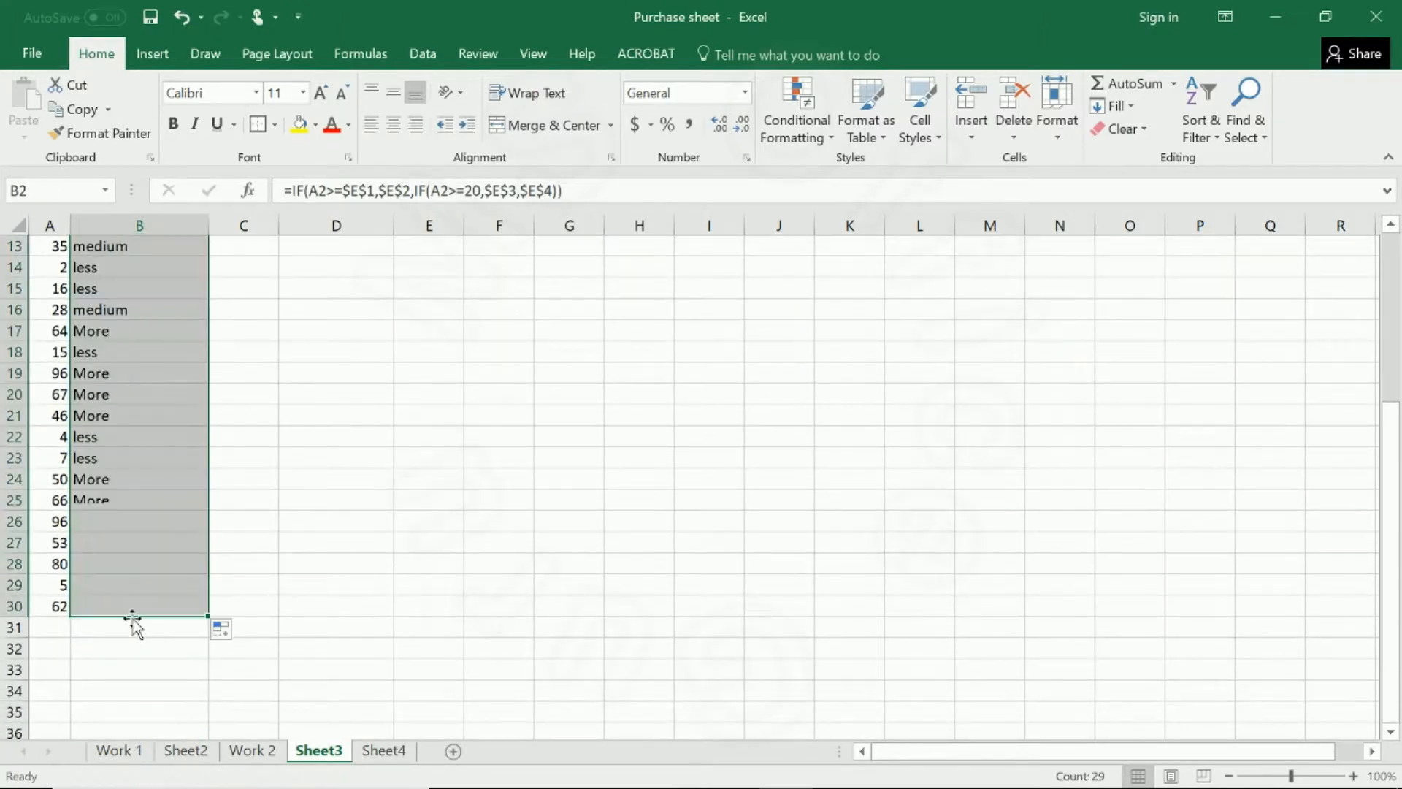
{"action": "left_click_drag", "start_coordinate": [1391, 577], "coordinate": [1336, 351]}
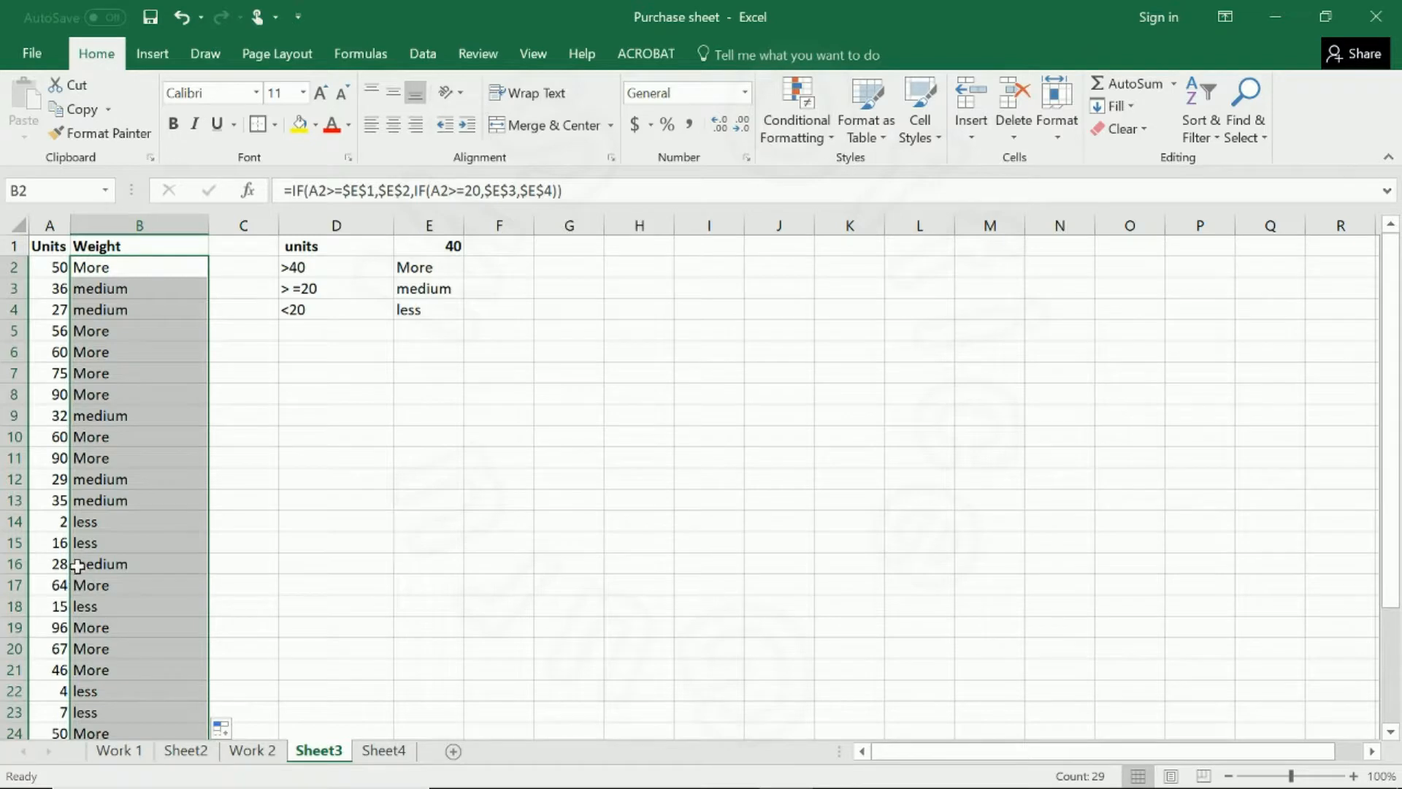
On Sheet4, start an IF formula in discount cell D2 with the logical test C2>=H2.
{"action": "left_click", "coordinate": [399, 753]}
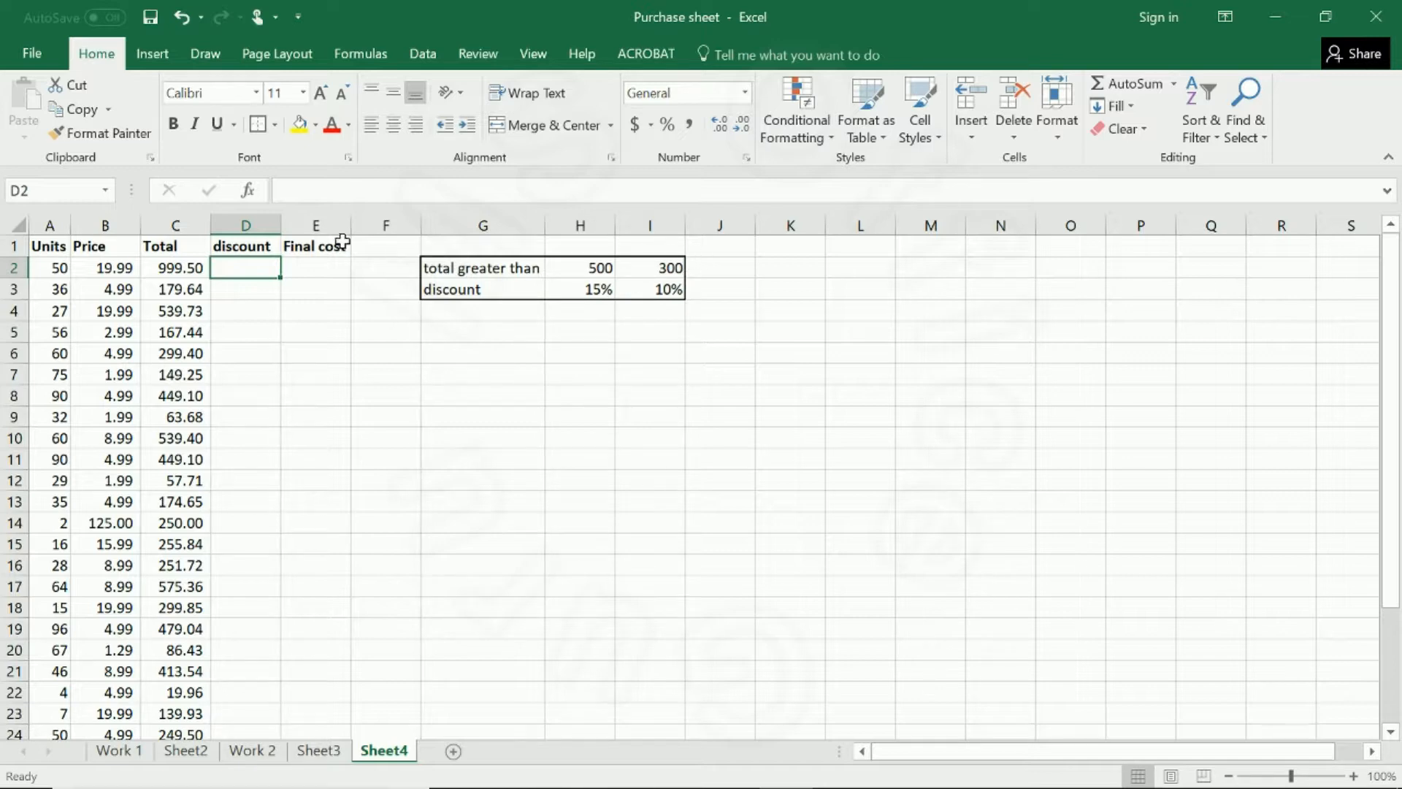
{"action": "type", "text": "="}
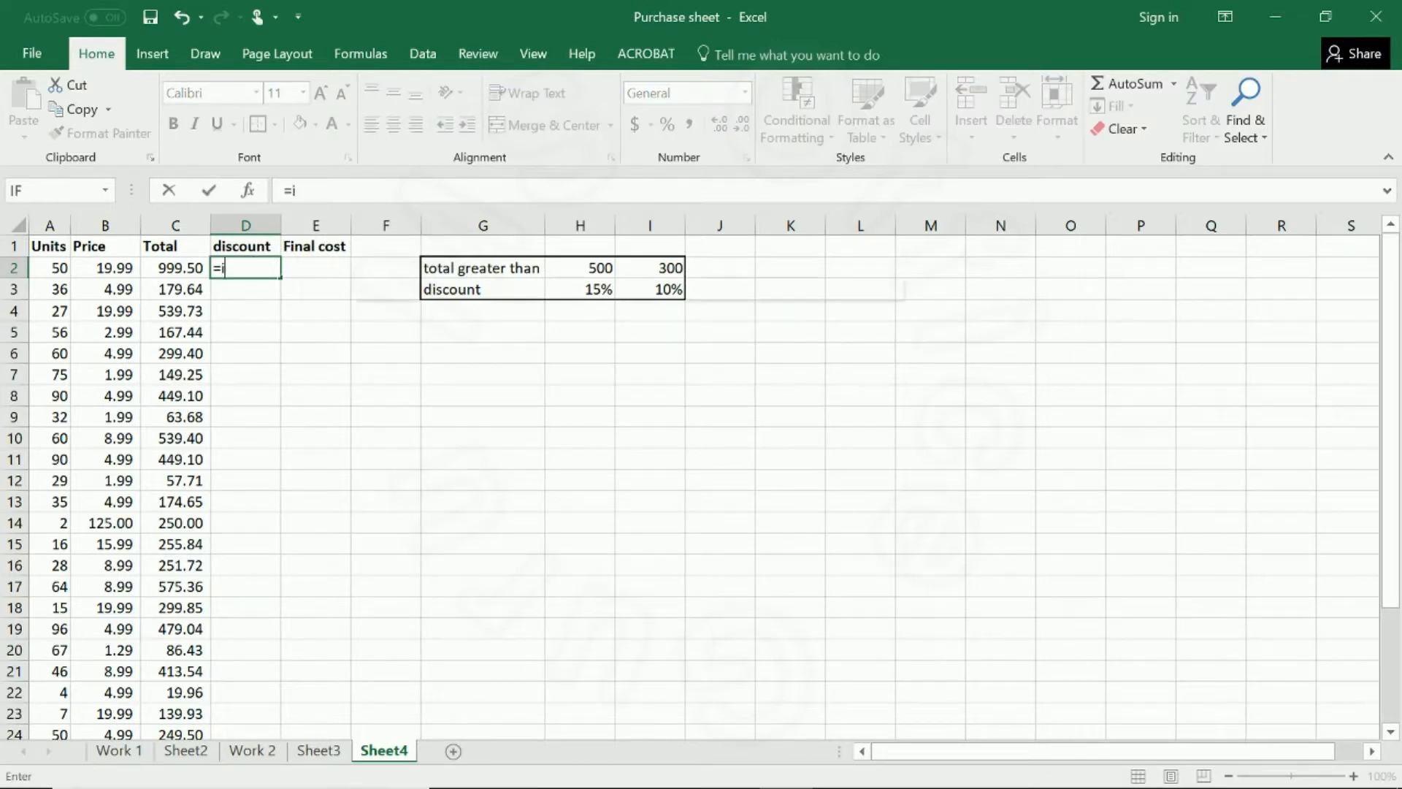
{"action": "type", "text": "if("}
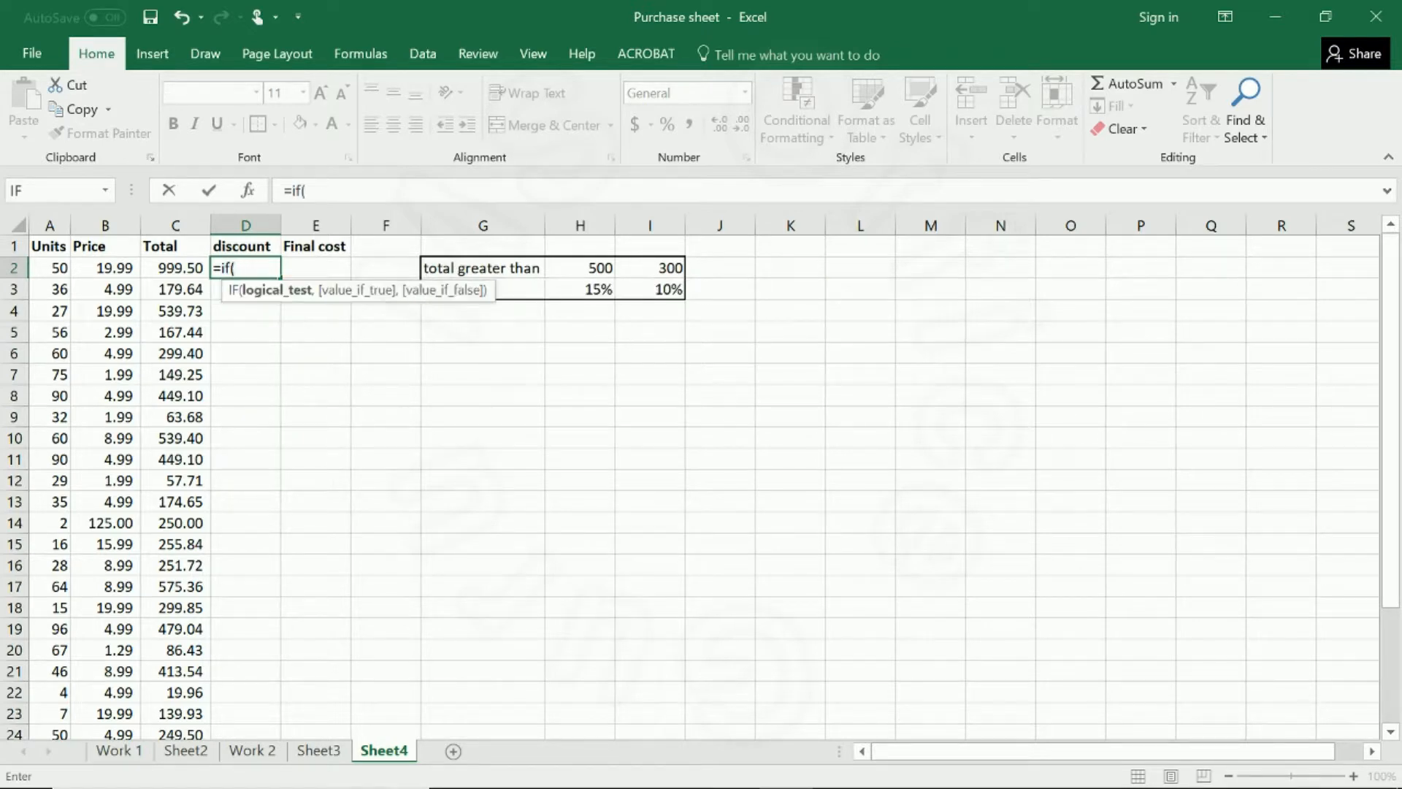
{"action": "left_click", "coordinate": [178, 268]}
{"action": "type", "text": ">="}
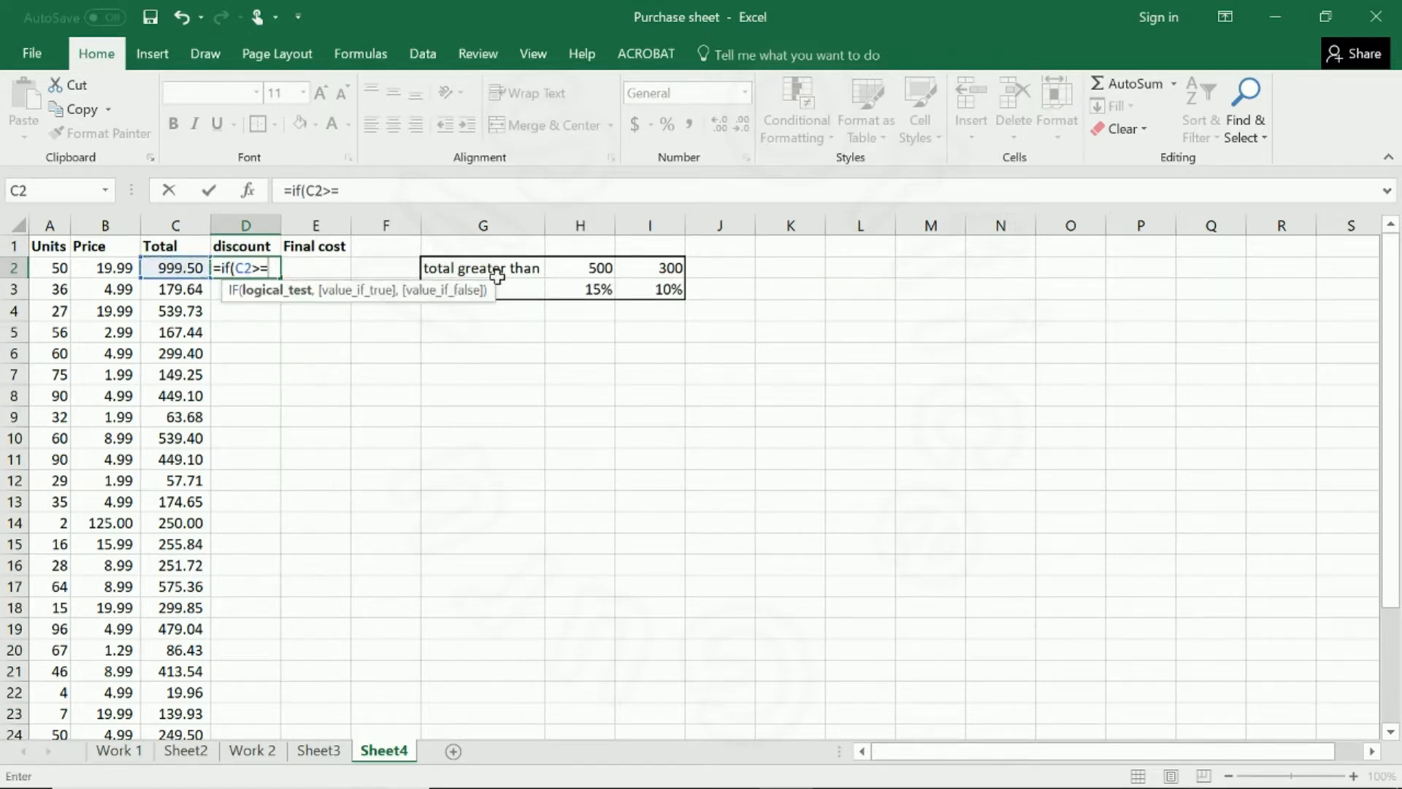
{"action": "left_click", "coordinate": [574, 269]}
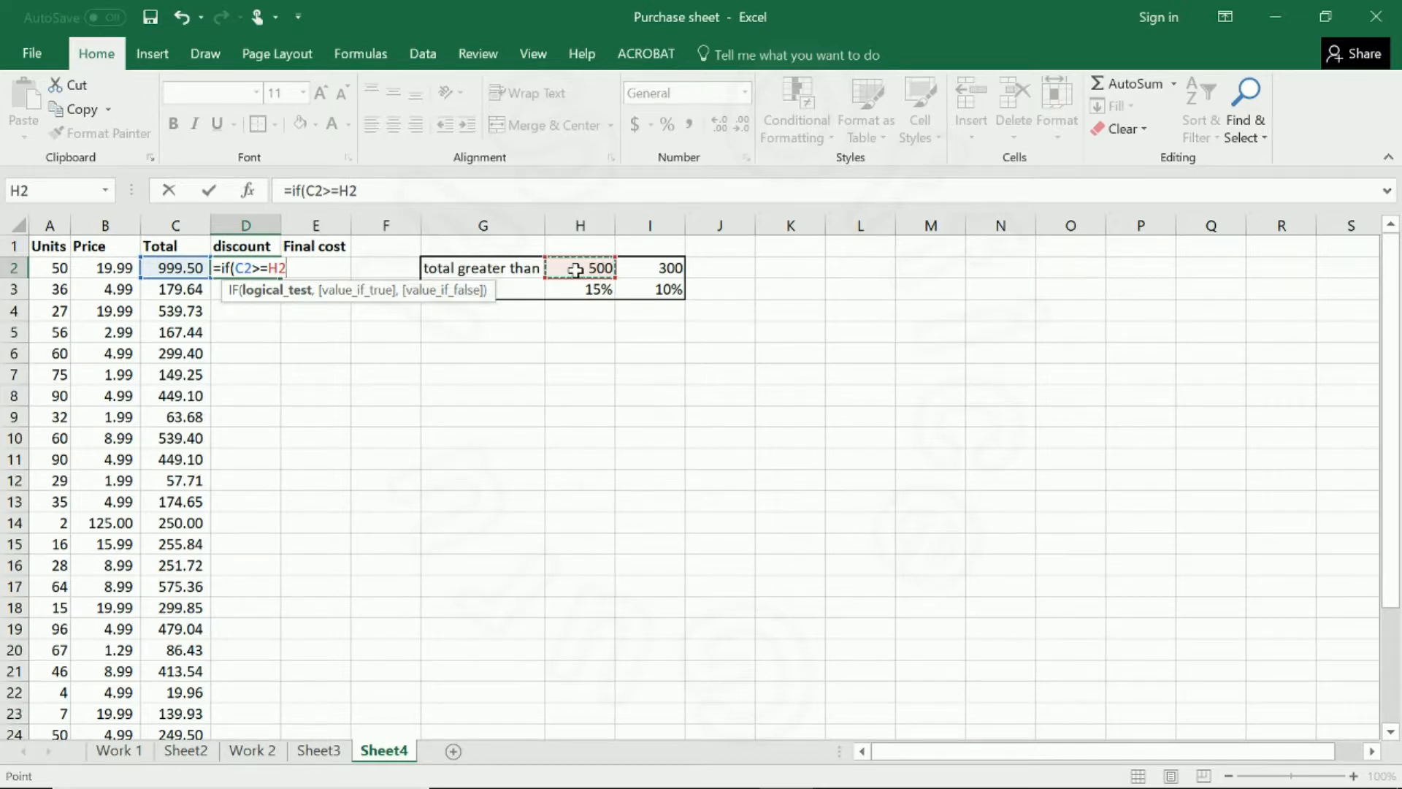
{"action": "type", "text": ","}
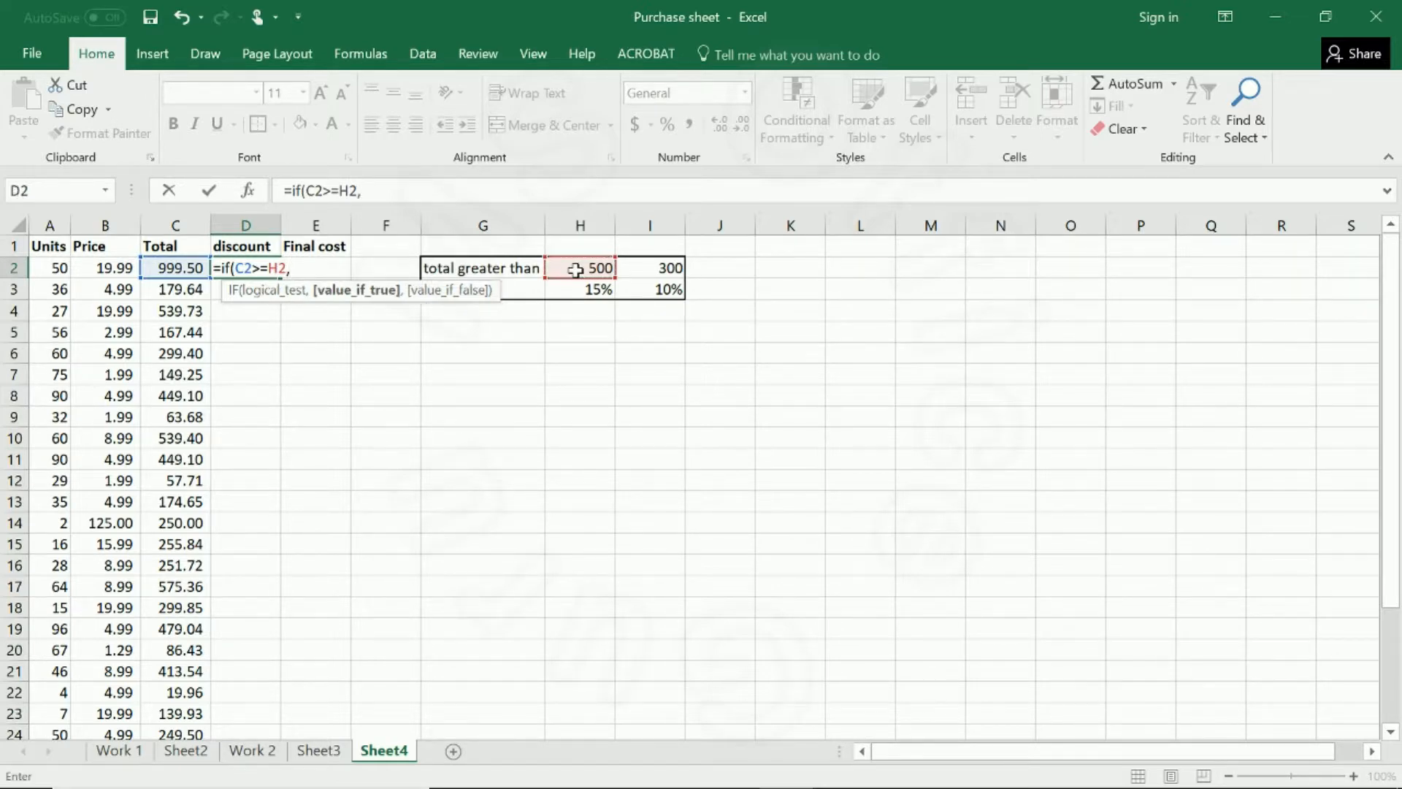
Add C2*H3 as the value if true in the D2 formula.
{"action": "left_click", "coordinate": [192, 271]}
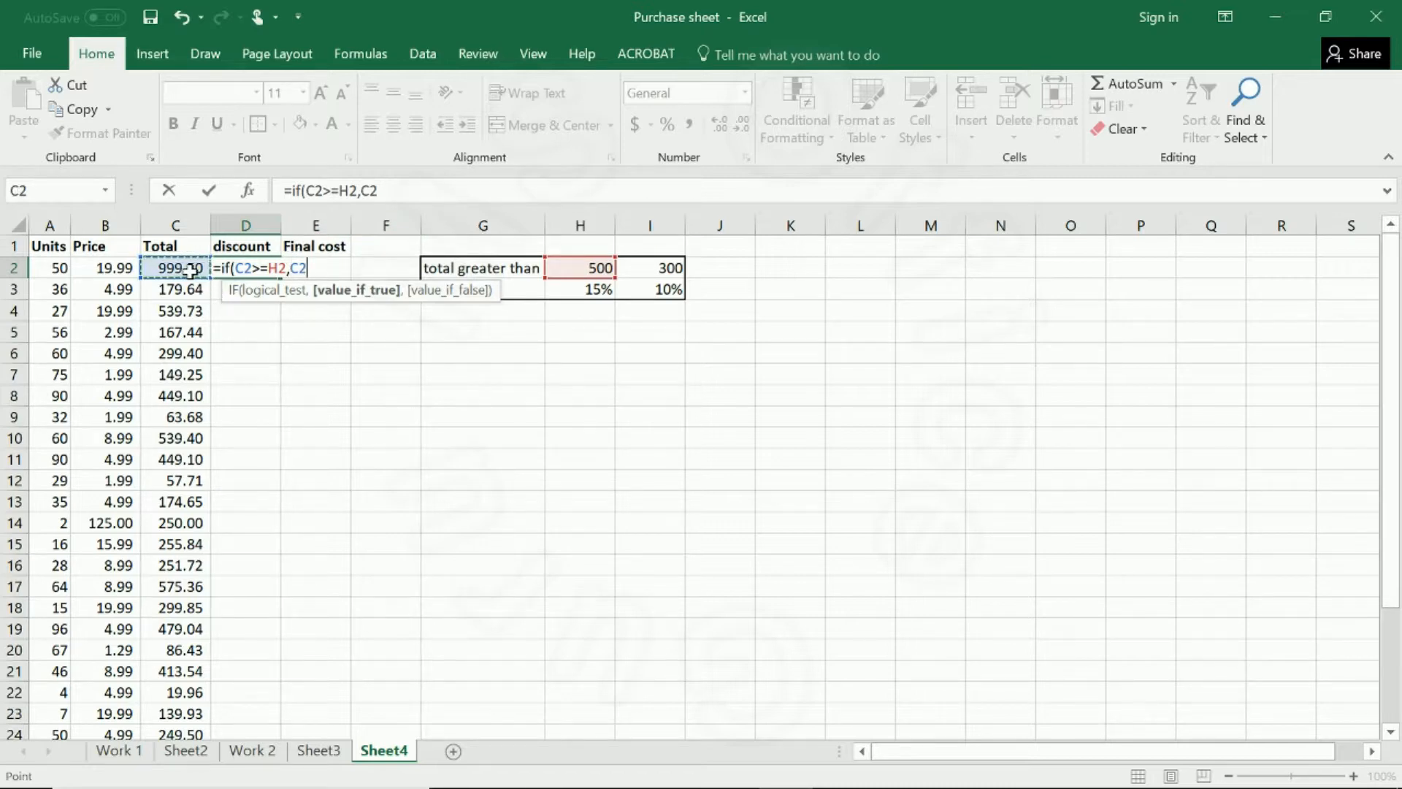
{"action": "type", "text": "*"}
{"action": "left_click", "coordinate": [581, 296]}
{"action": "type", "text": ","}
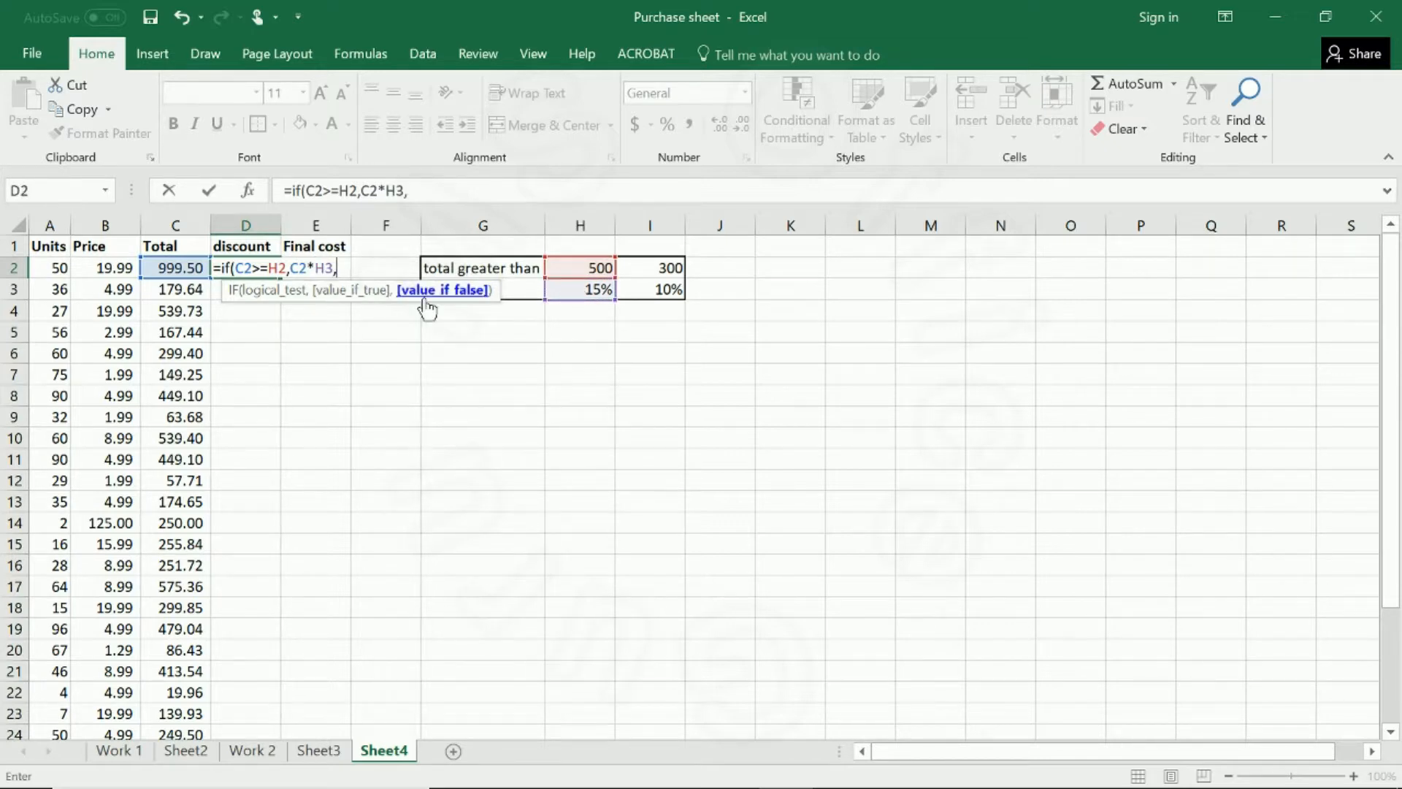
Begin a nested IF as the value if false in D2, with the logical test C2>=I2.
{"action": "type", "text": "if"}
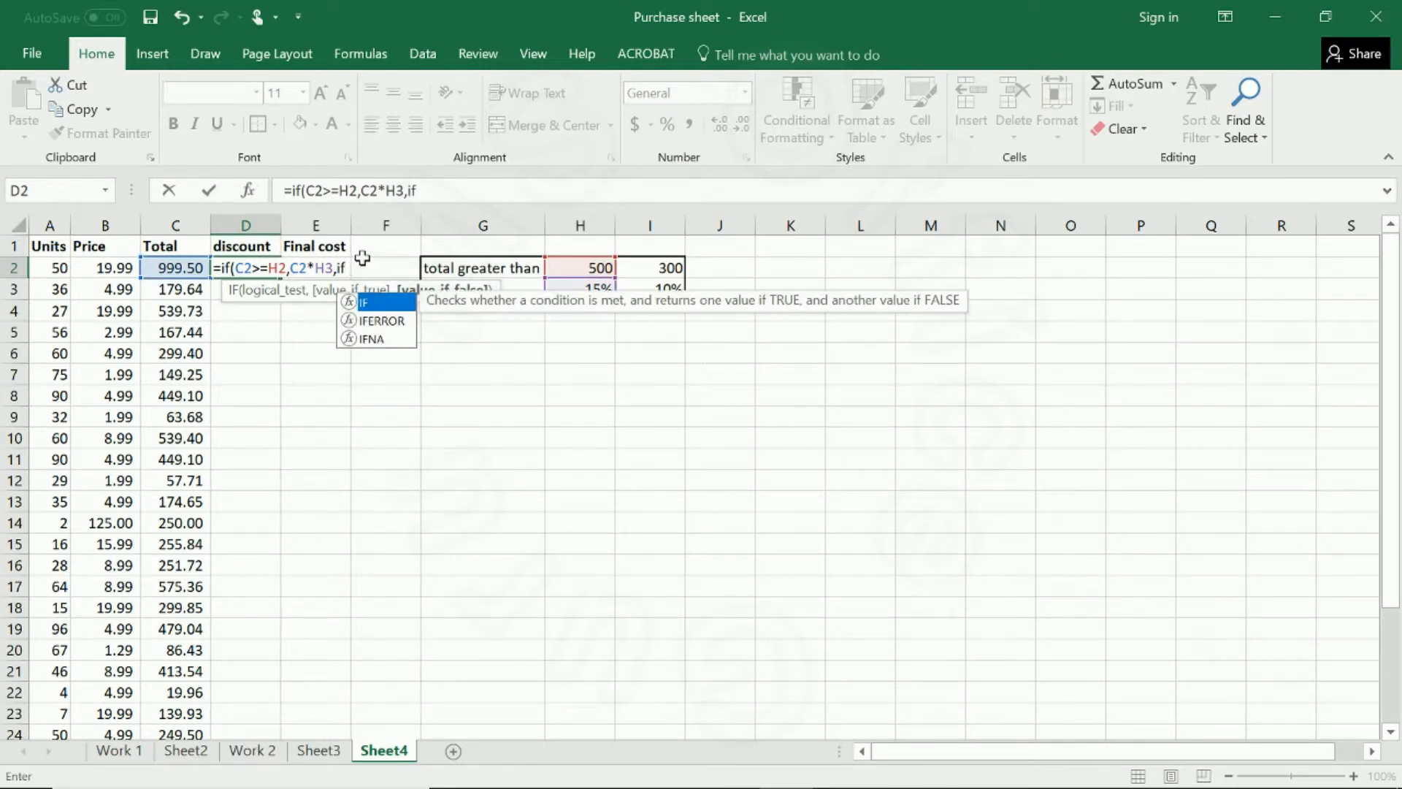
{"action": "type", "text": "("}
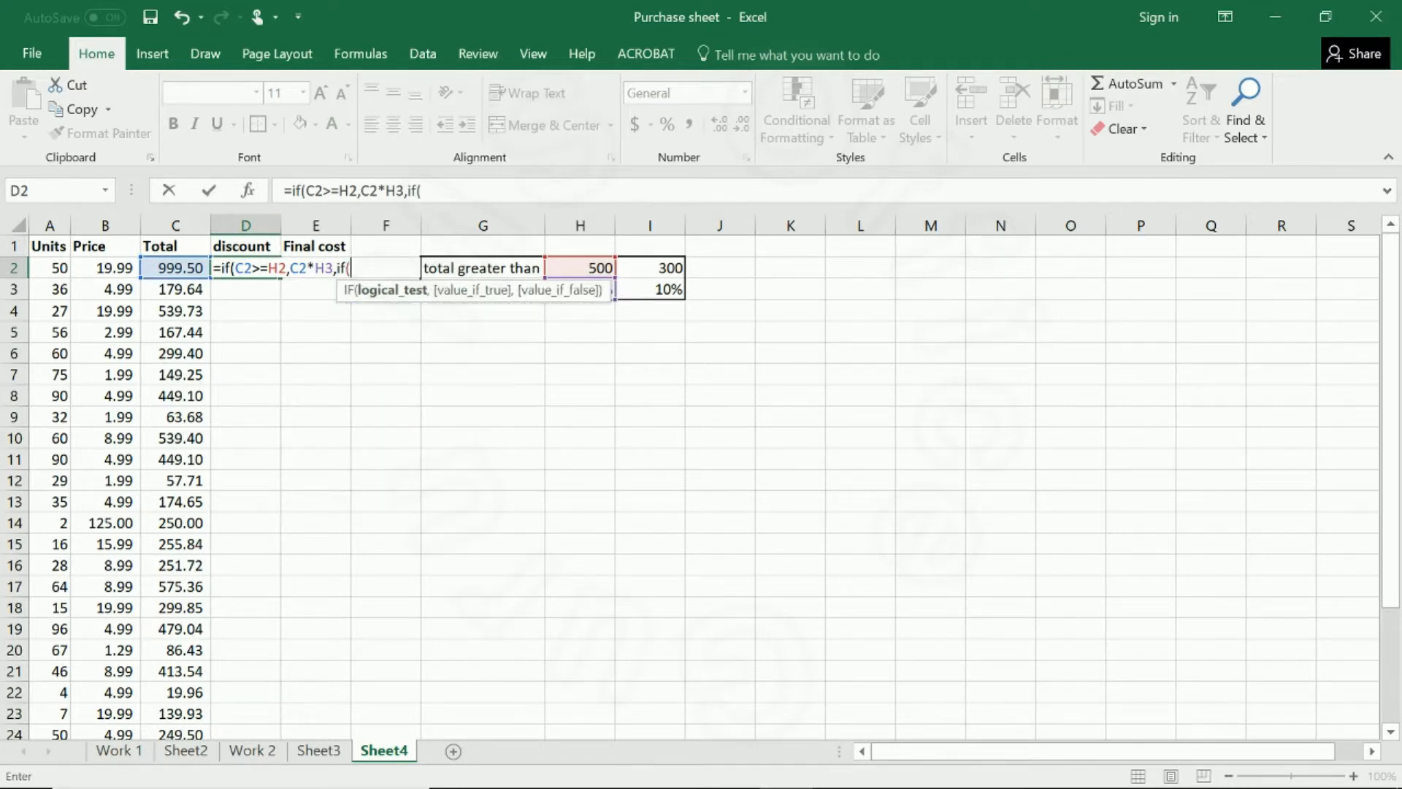
{"action": "left_click", "coordinate": [173, 268]}
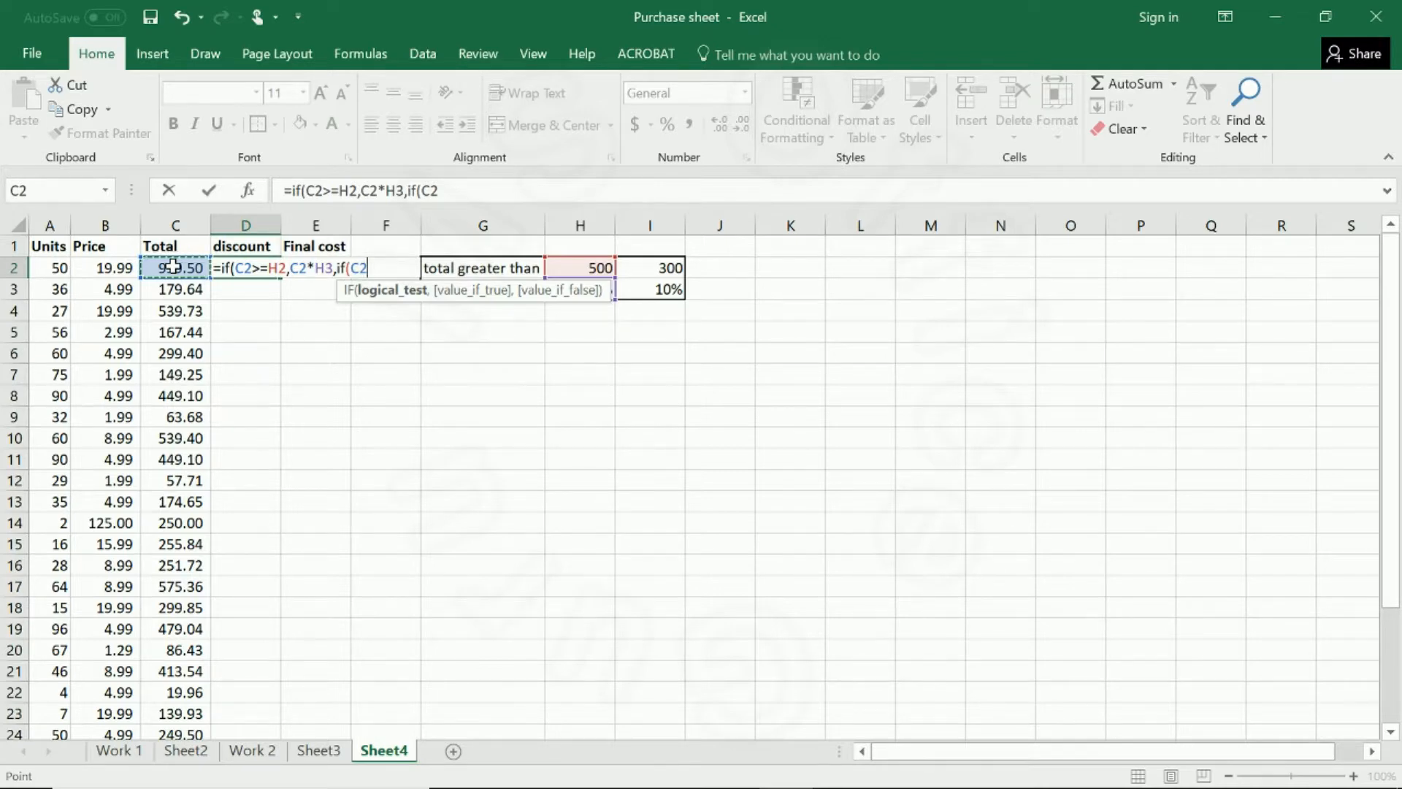
{"action": "type", "text": ">="}
{"action": "left_click", "coordinate": [643, 272]}
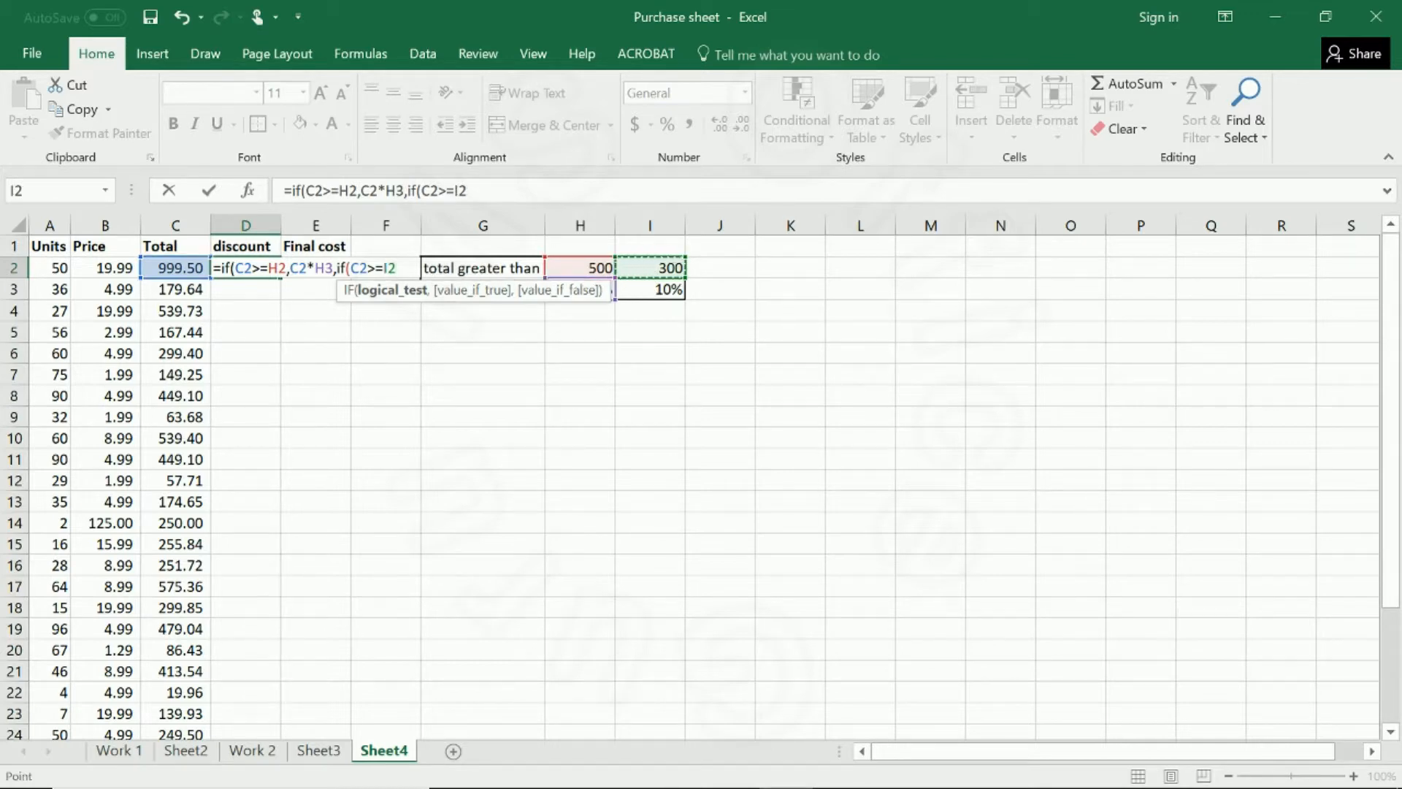
{"action": "type", "text": ","}
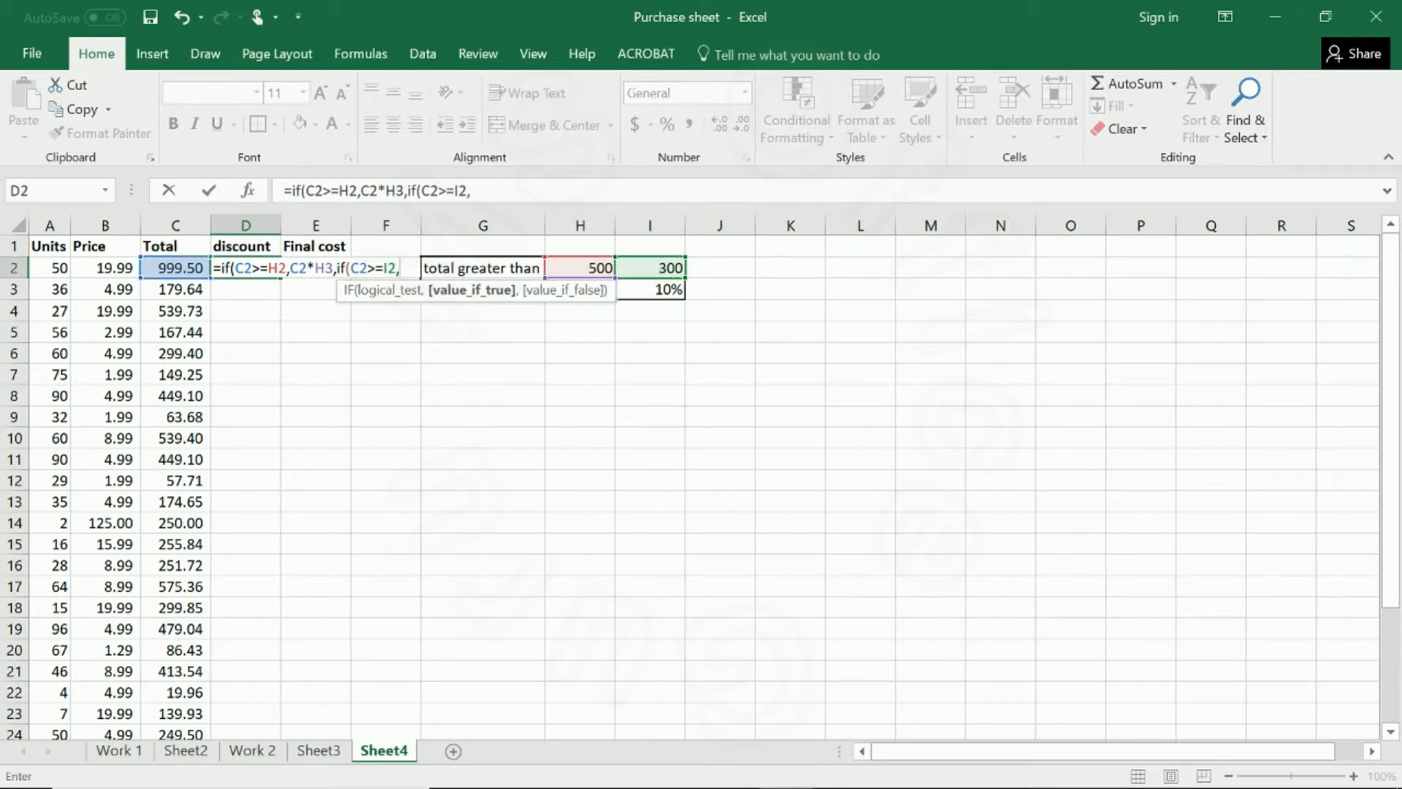
Finish the nested IF in D2 with C2*I3 if true and 0 if false, and enter it with the suggested parenthesis correction.
{"action": "left_click", "coordinate": [183, 270]}
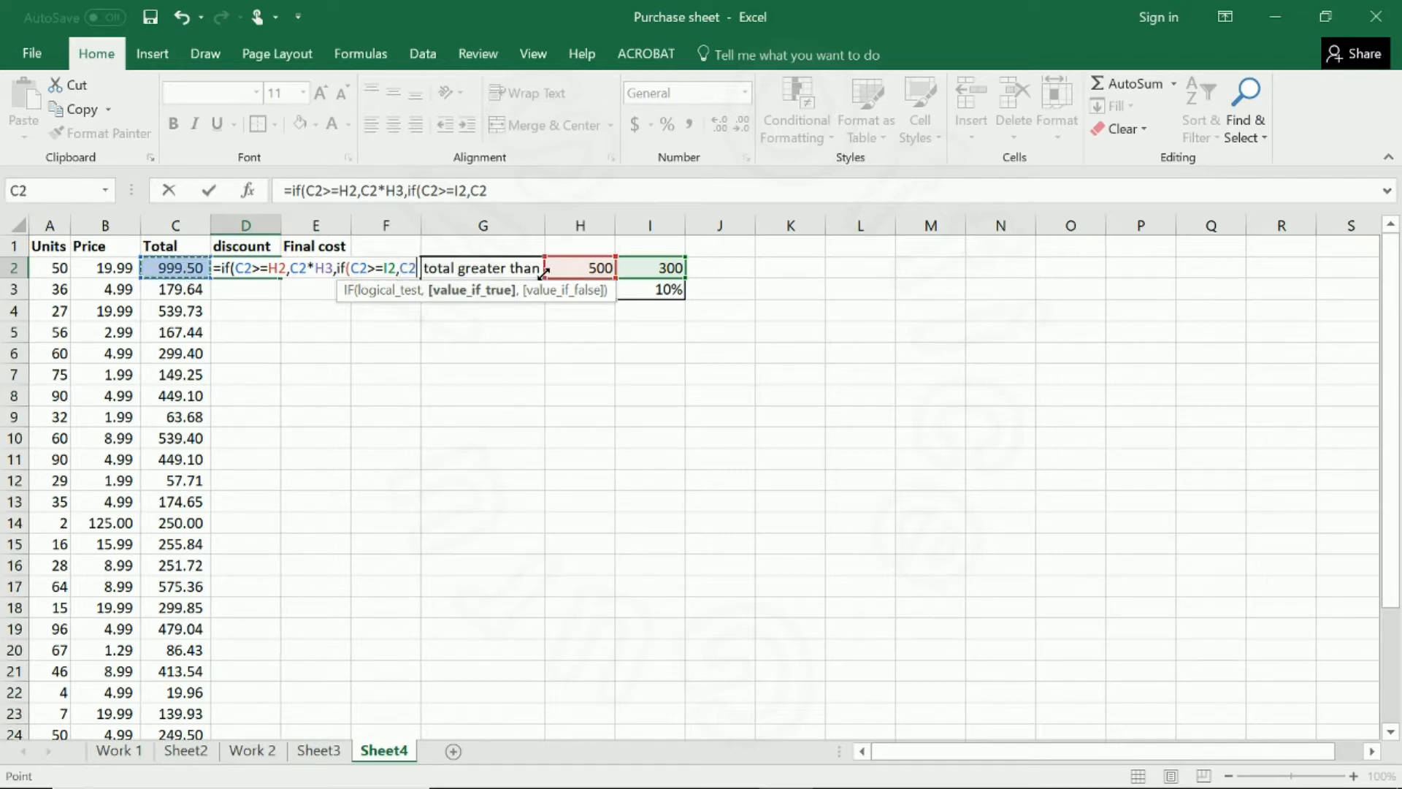
{"action": "type", "text": "*"}
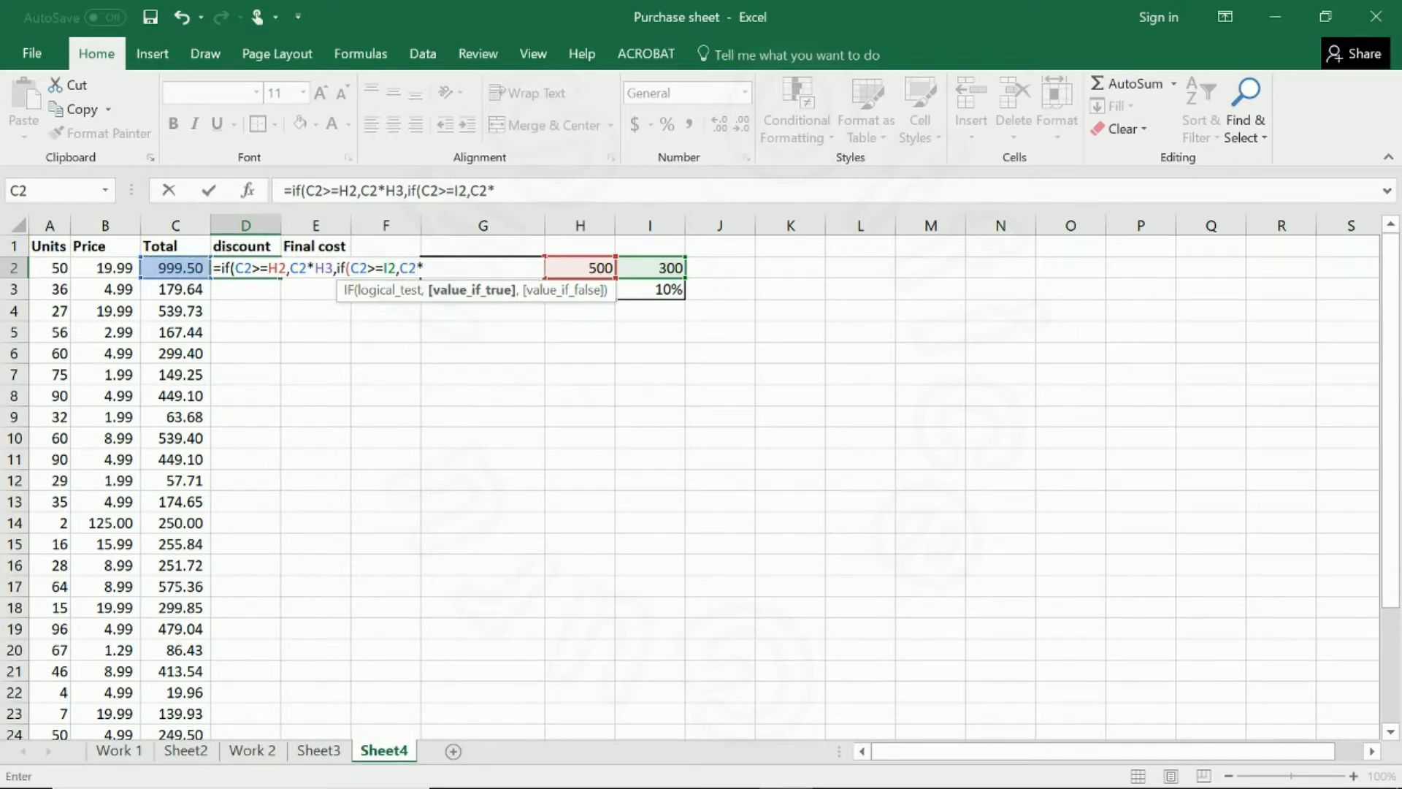
{"action": "left_click", "coordinate": [637, 293]}
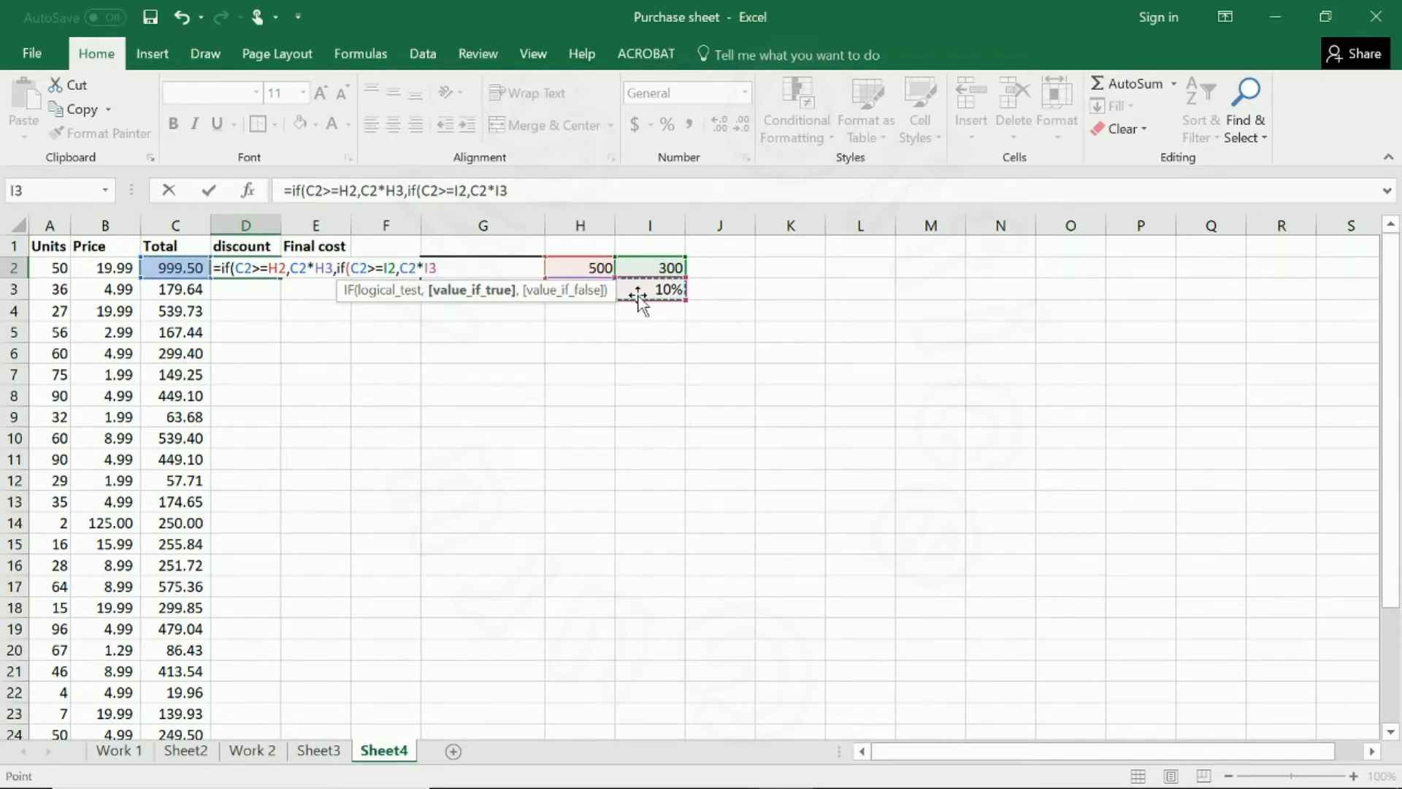
{"action": "type", "text": ",0"}
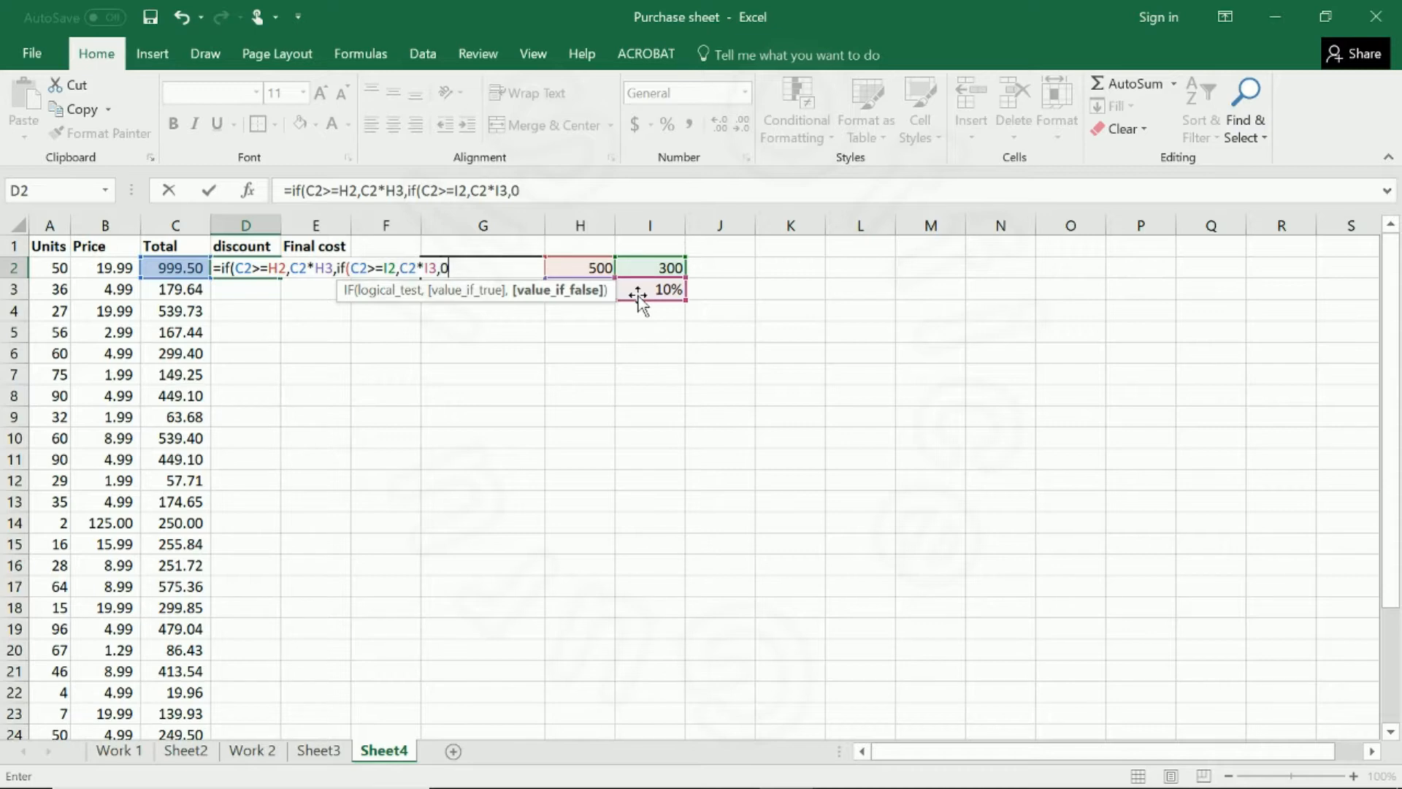
{"action": "type", "text": ")"}
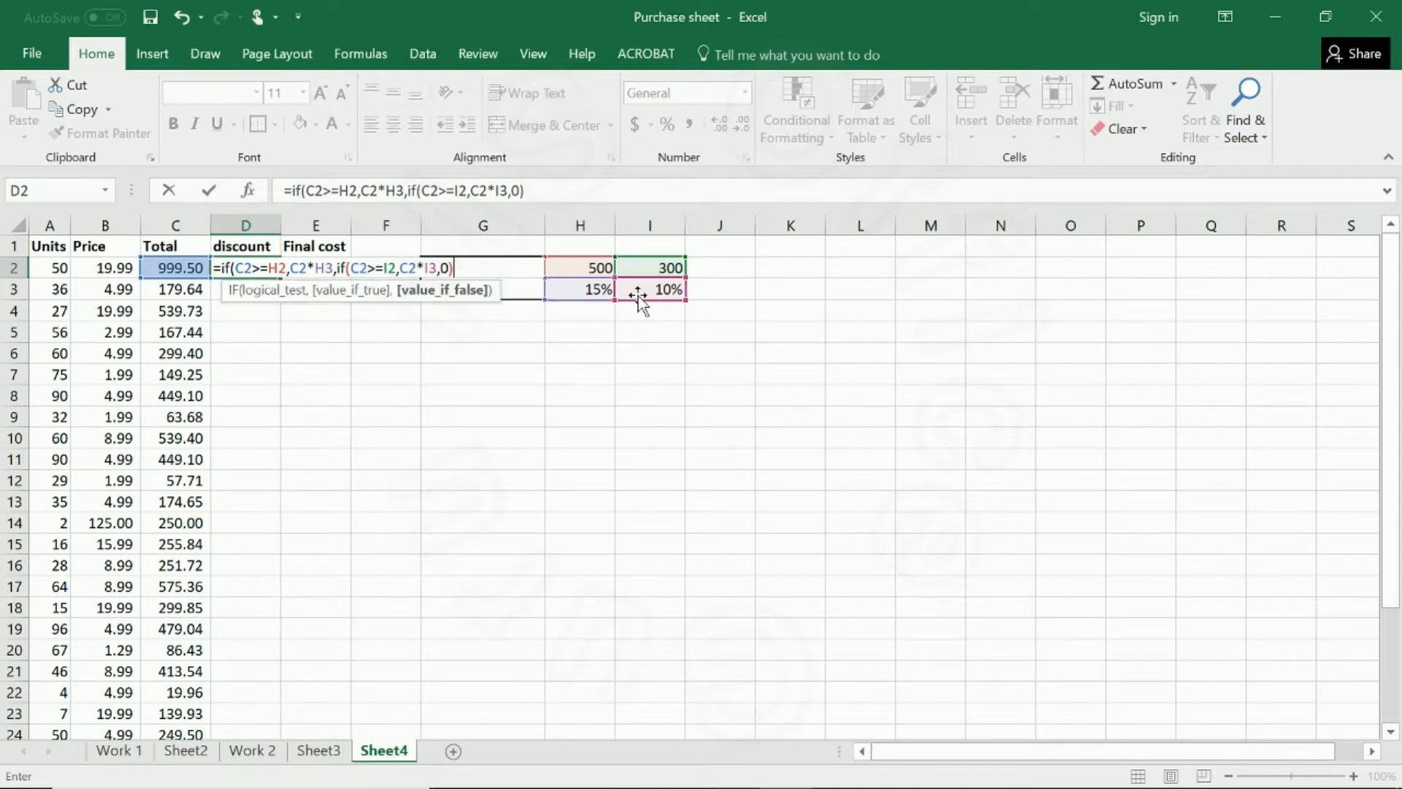
{"action": "key", "text": "Return"}
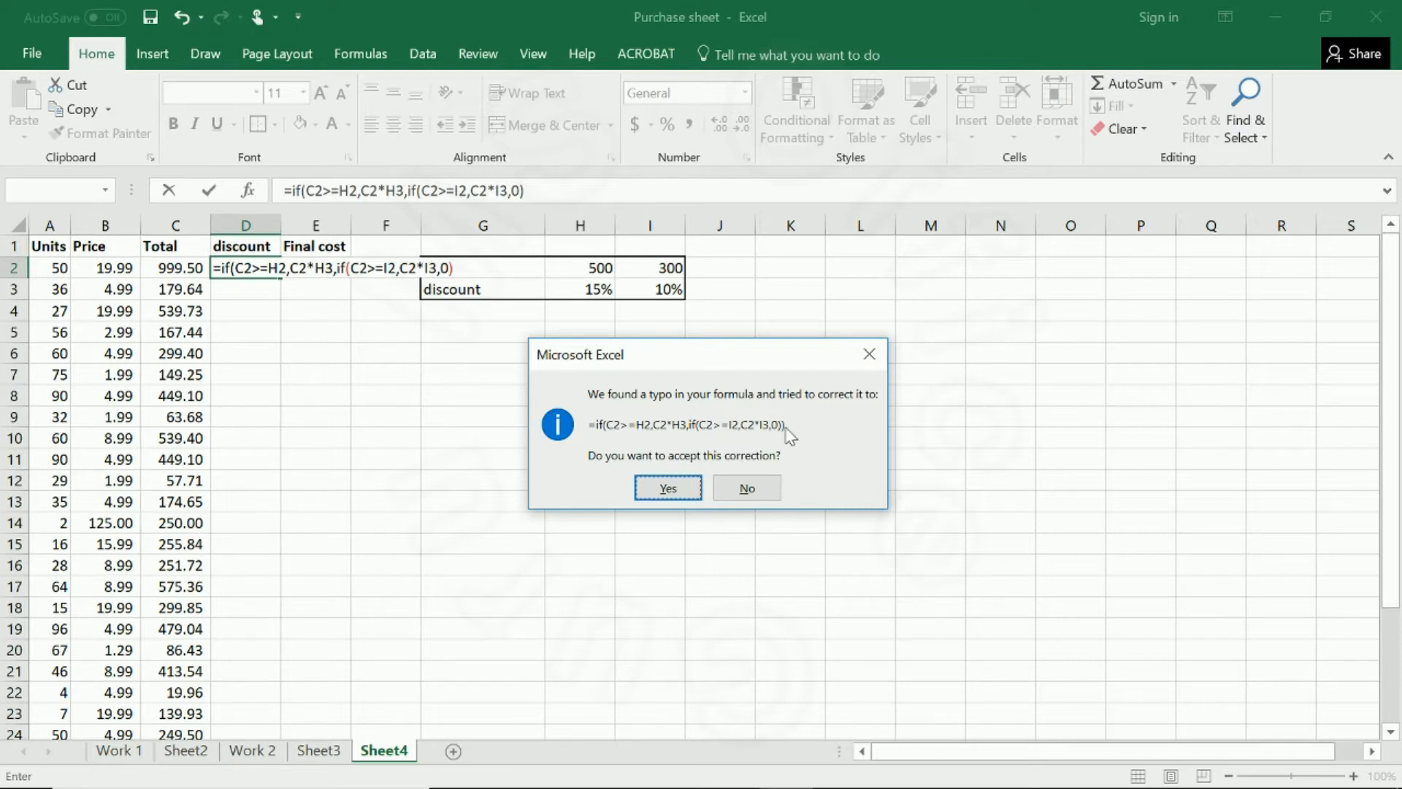
{"action": "left_click", "coordinate": [670, 486]}
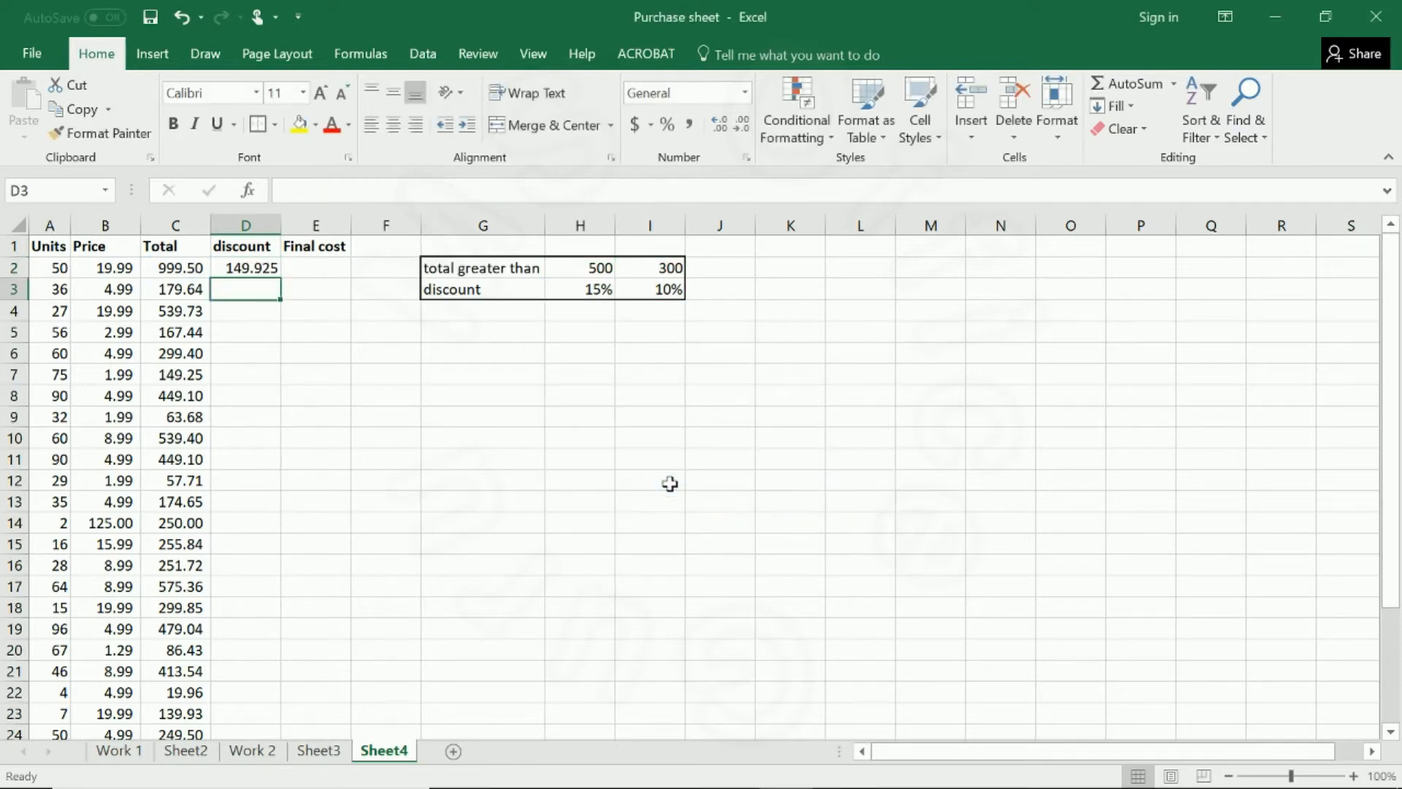
Make the H2 and H3 references in the D2 formula absolute as $H$2 and $H$3.
{"action": "left_click", "coordinate": [260, 269]}
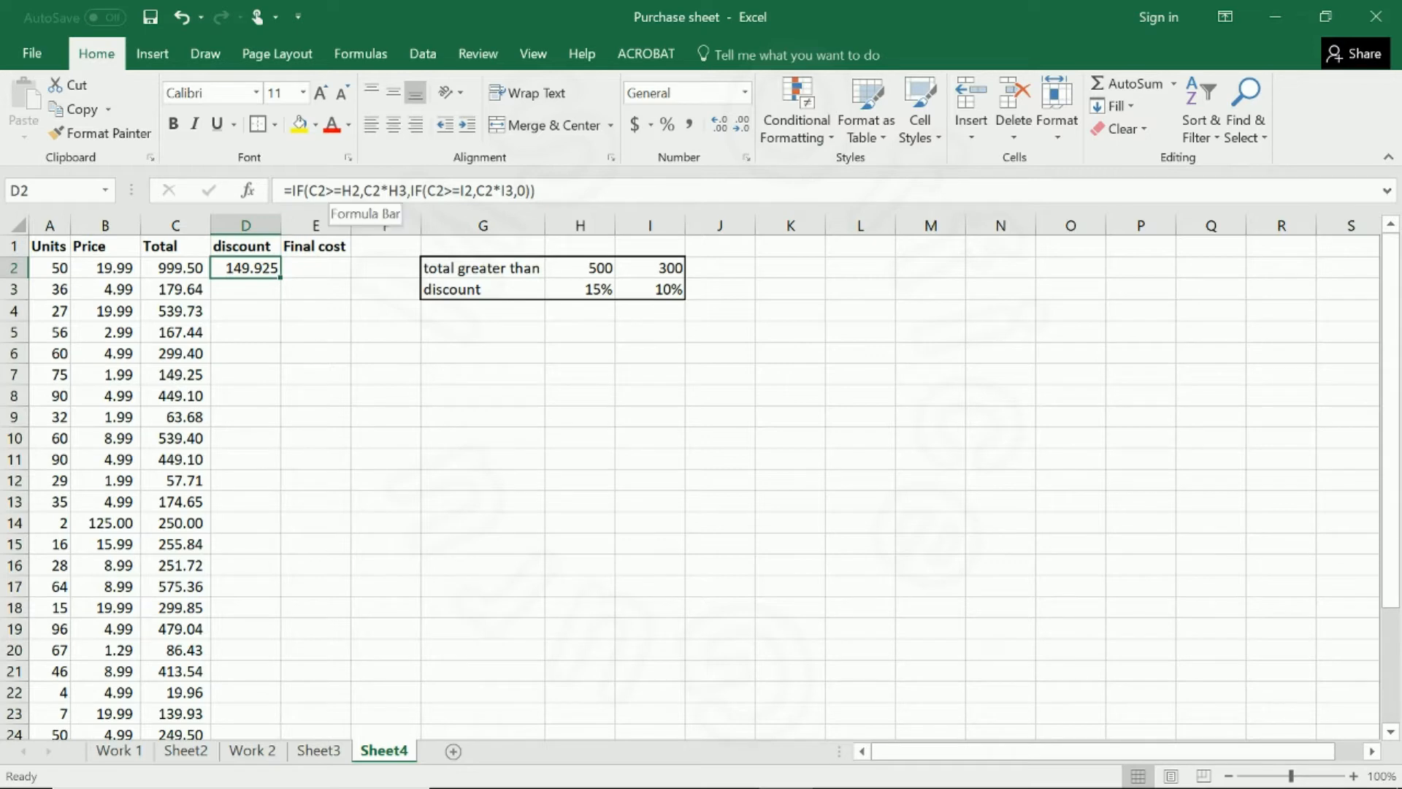
{"action": "left_click", "coordinate": [358, 190]}
{"action": "key", "text": "F4"}
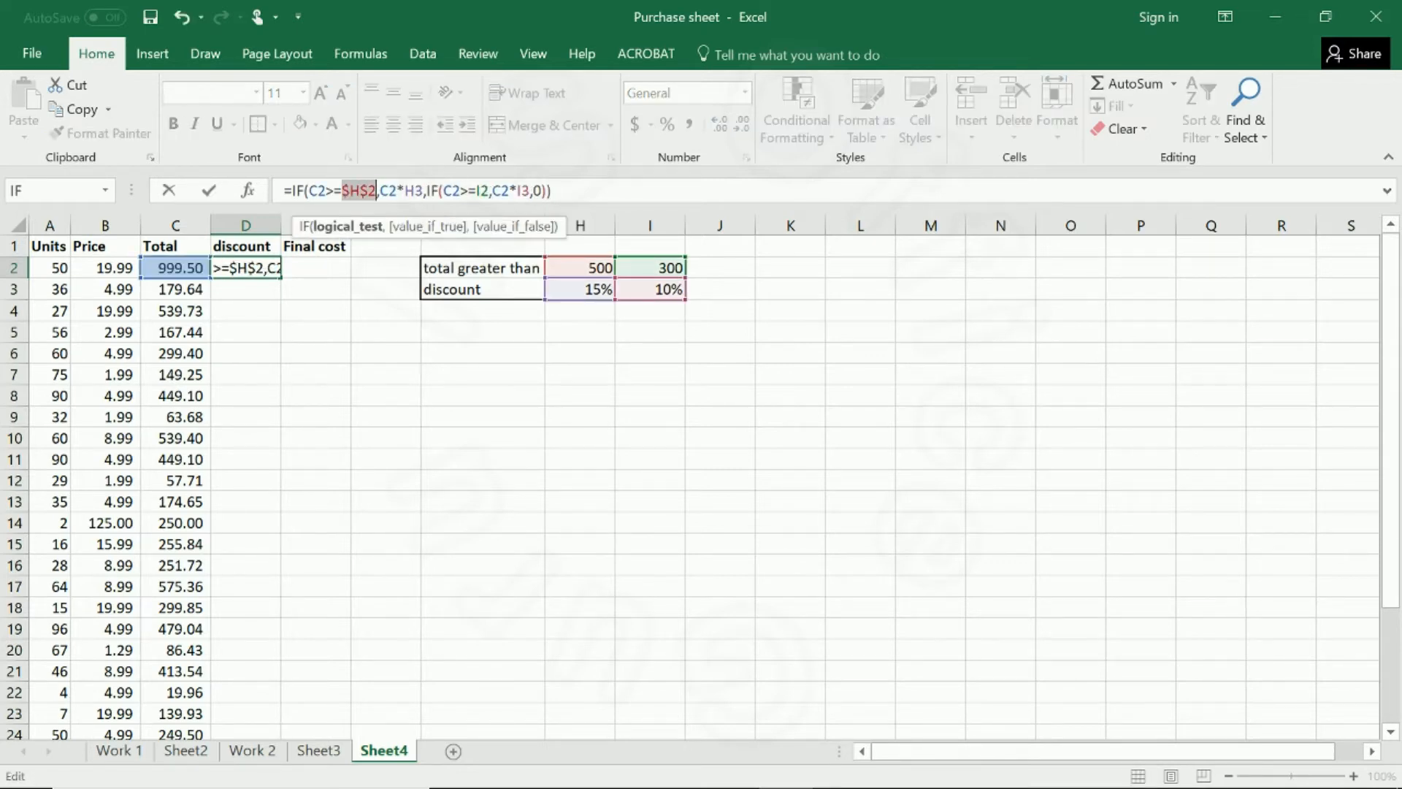
{"action": "left_click", "coordinate": [421, 190]}
{"action": "key", "text": "F4"}
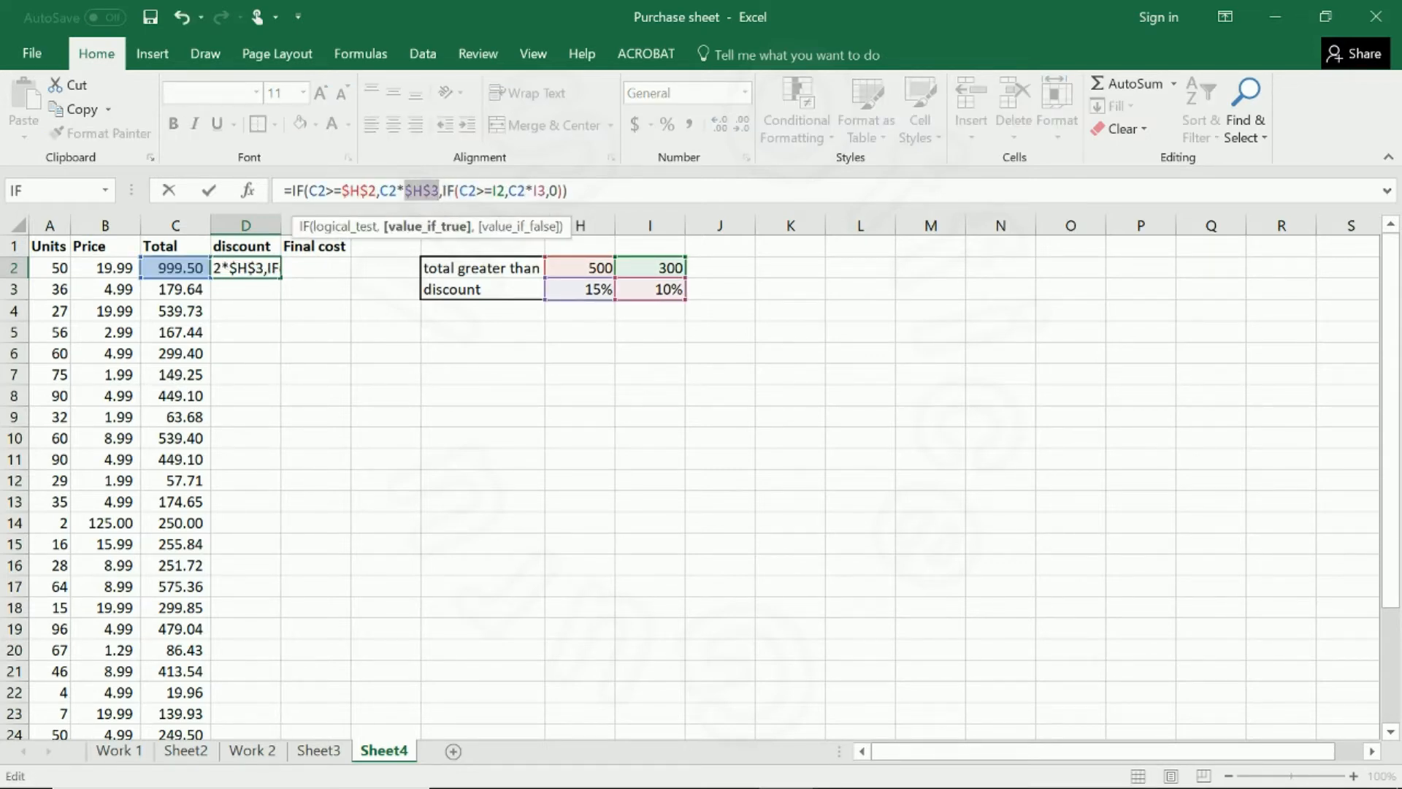
Make the I2 and I3 references in the D2 formula absolute as $I$2 and $I$3, and enter the formula.
{"action": "left_click", "coordinate": [496, 190]}
{"action": "key", "text": "F4"}
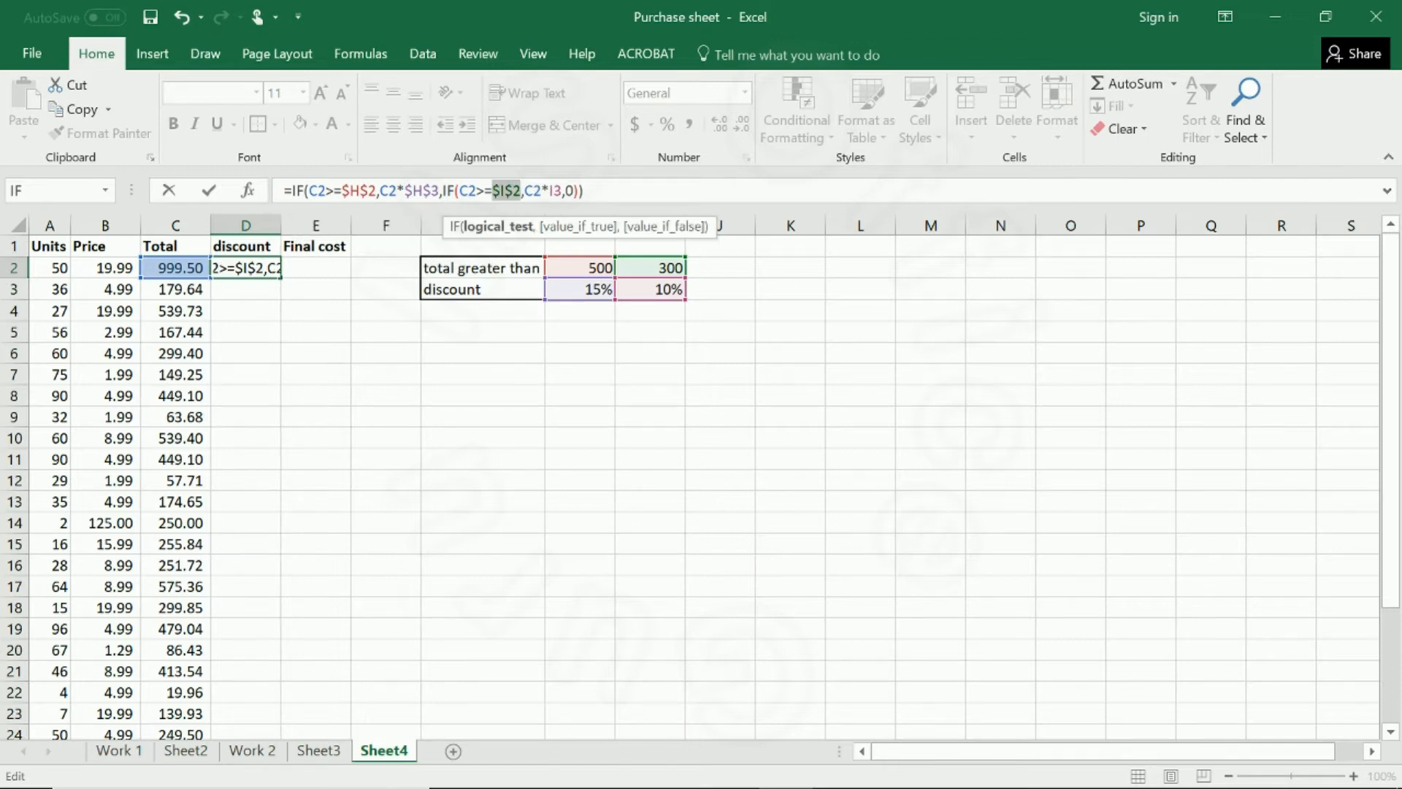
{"action": "left_click", "coordinate": [557, 190]}
{"action": "key", "text": "F4"}
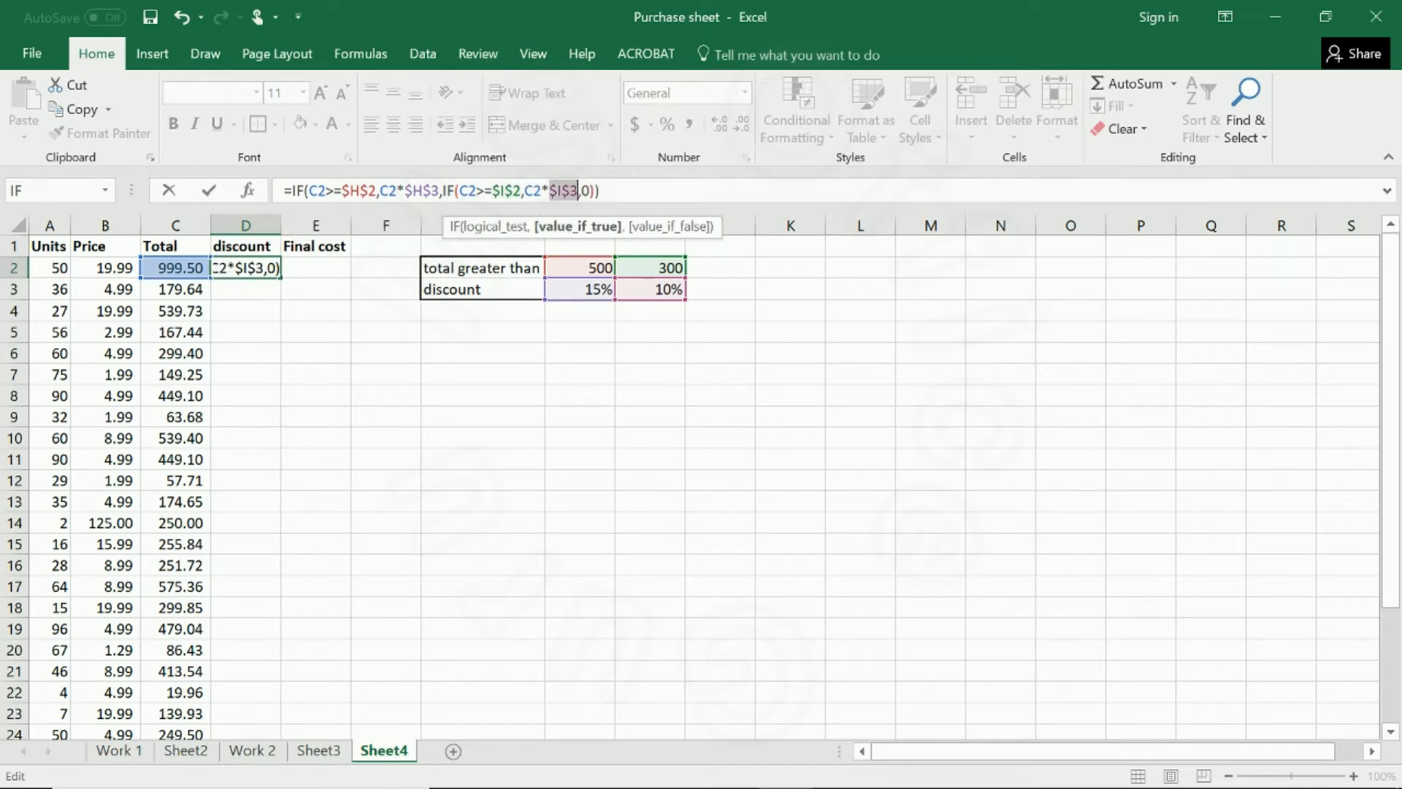
{"action": "key", "text": "Return"}
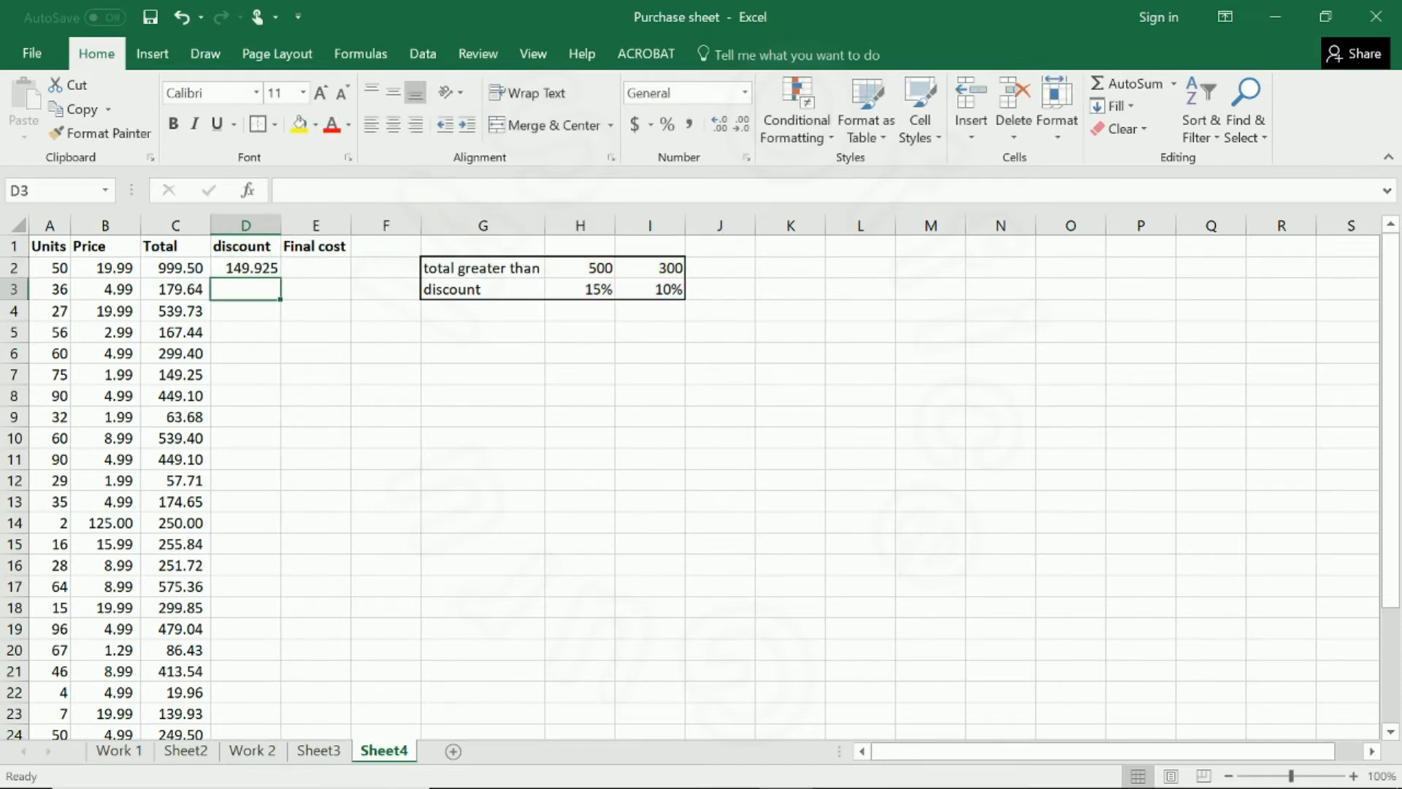
Fill the D2 formula down the discount column to D30.
{"action": "left_click", "coordinate": [252, 266]}
{"action": "left_click_drag", "start_coordinate": [281, 278], "coordinate": [235, 708]}
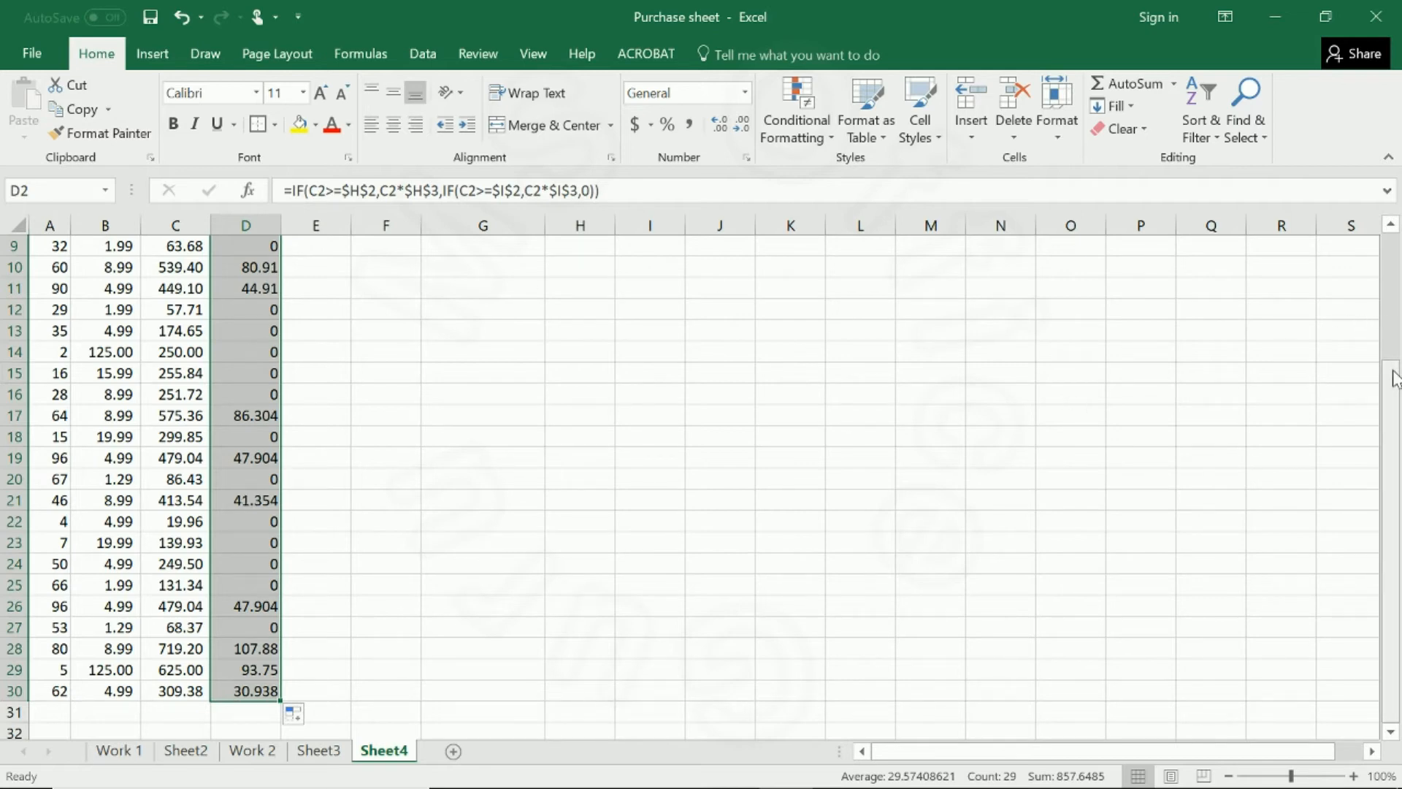
{"action": "left_click_drag", "start_coordinate": [1392, 361], "coordinate": [1392, 245]}
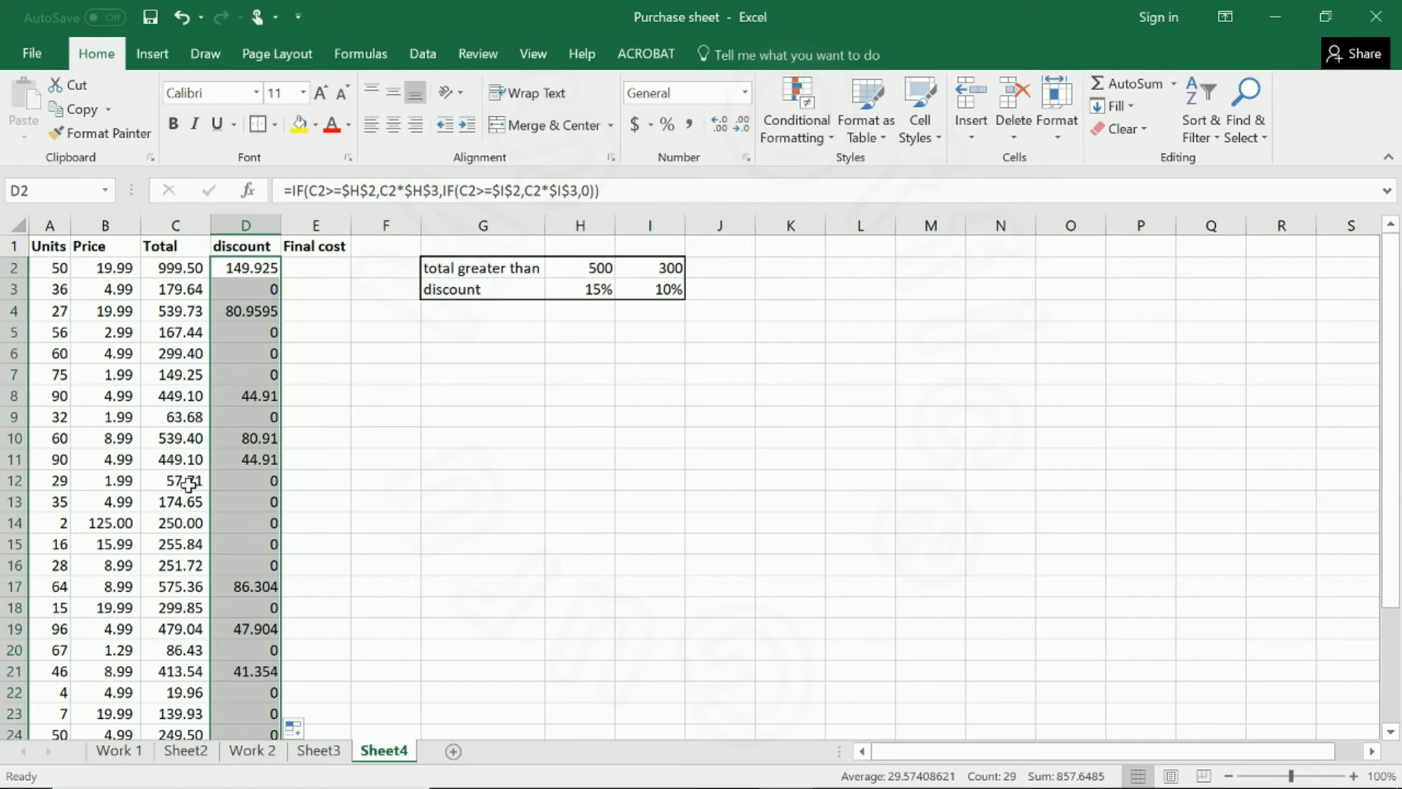
Calculate the final cost in E2 with =C2-D2 and fill the formula down to E30.
{"action": "left_click", "coordinate": [299, 271]}
{"action": "type", "text": "="}
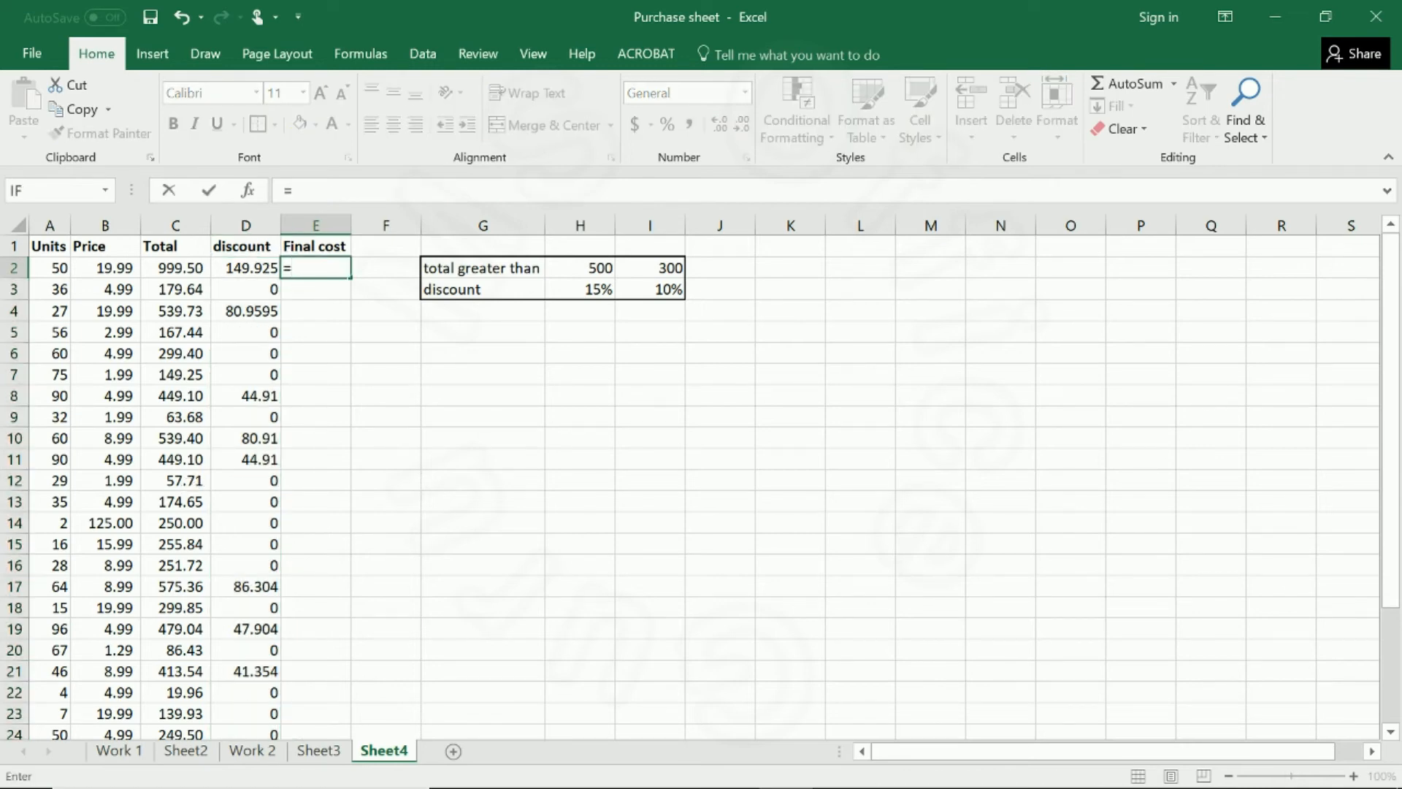
{"action": "left_click", "coordinate": [186, 271]}
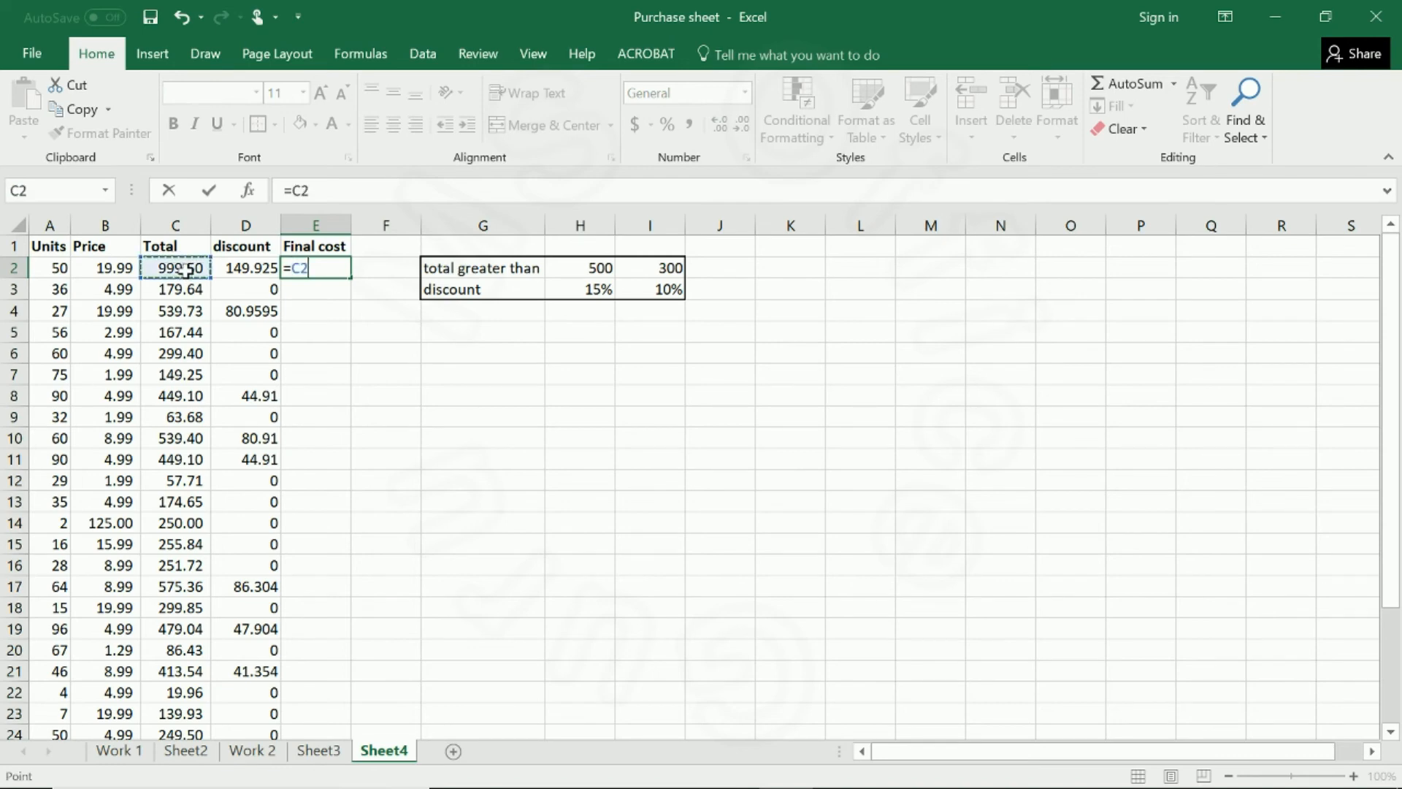
{"action": "type", "text": "-"}
{"action": "left_click", "coordinate": [245, 270]}
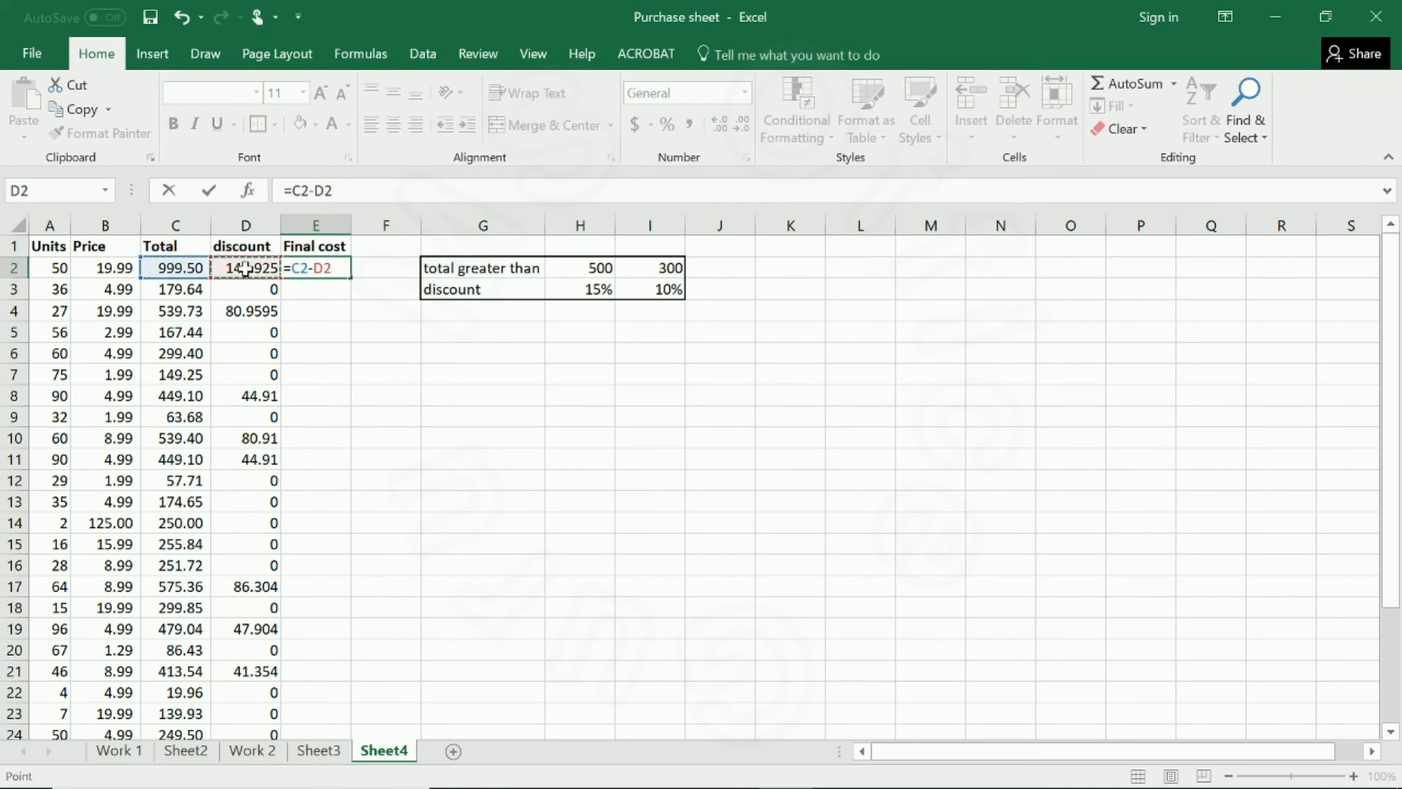
{"action": "key", "text": "Return"}
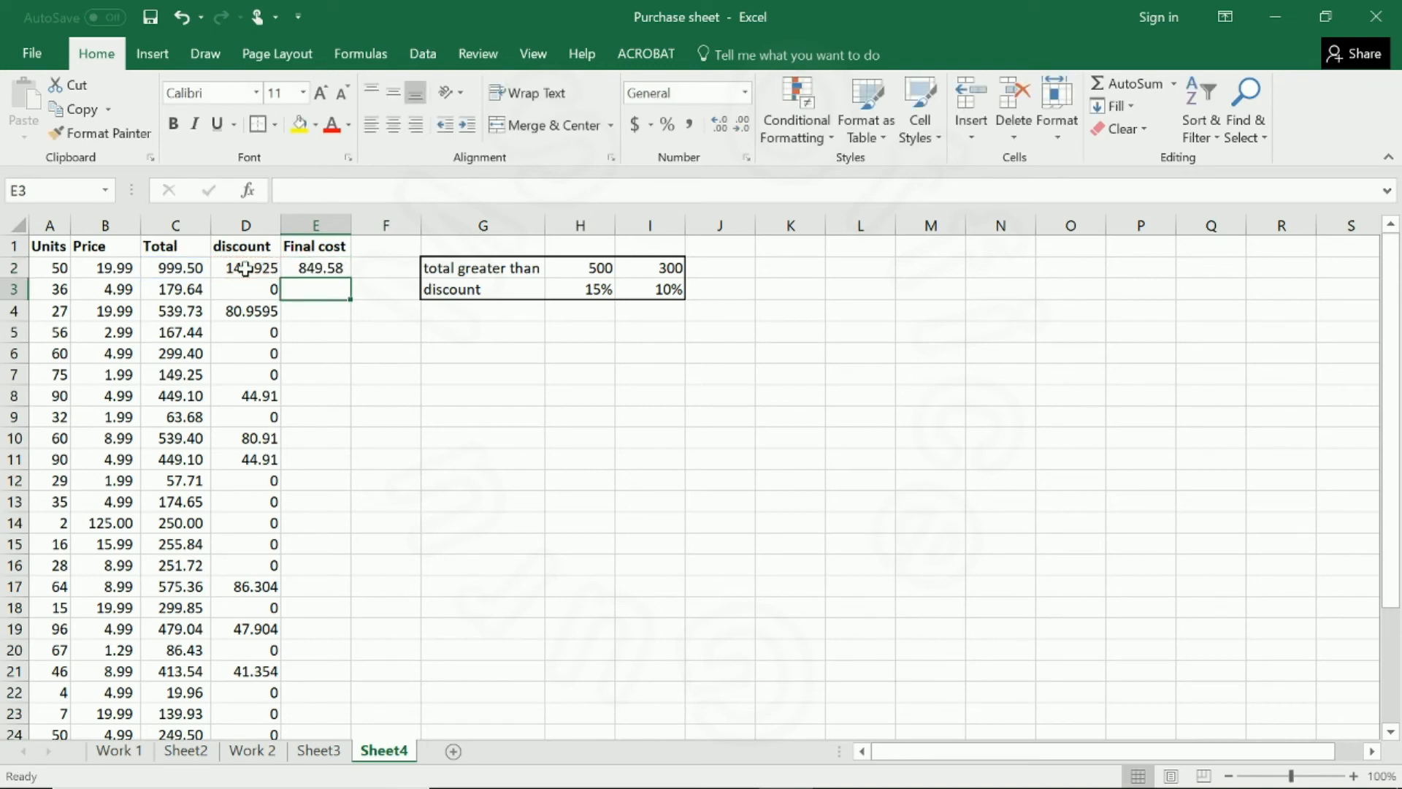
{"action": "left_click", "coordinate": [327, 268]}
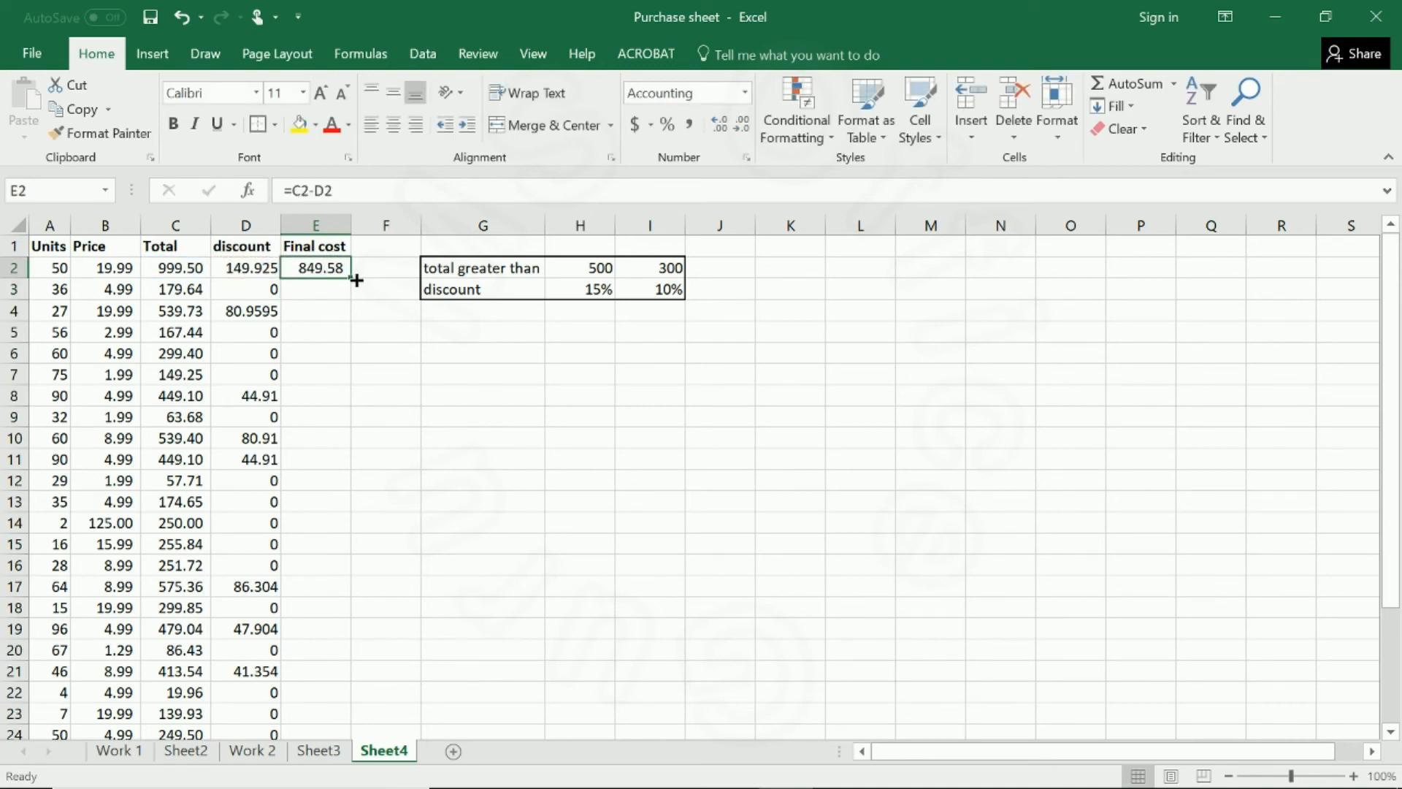
{"action": "left_click_drag", "start_coordinate": [355, 279], "coordinate": [321, 715]}
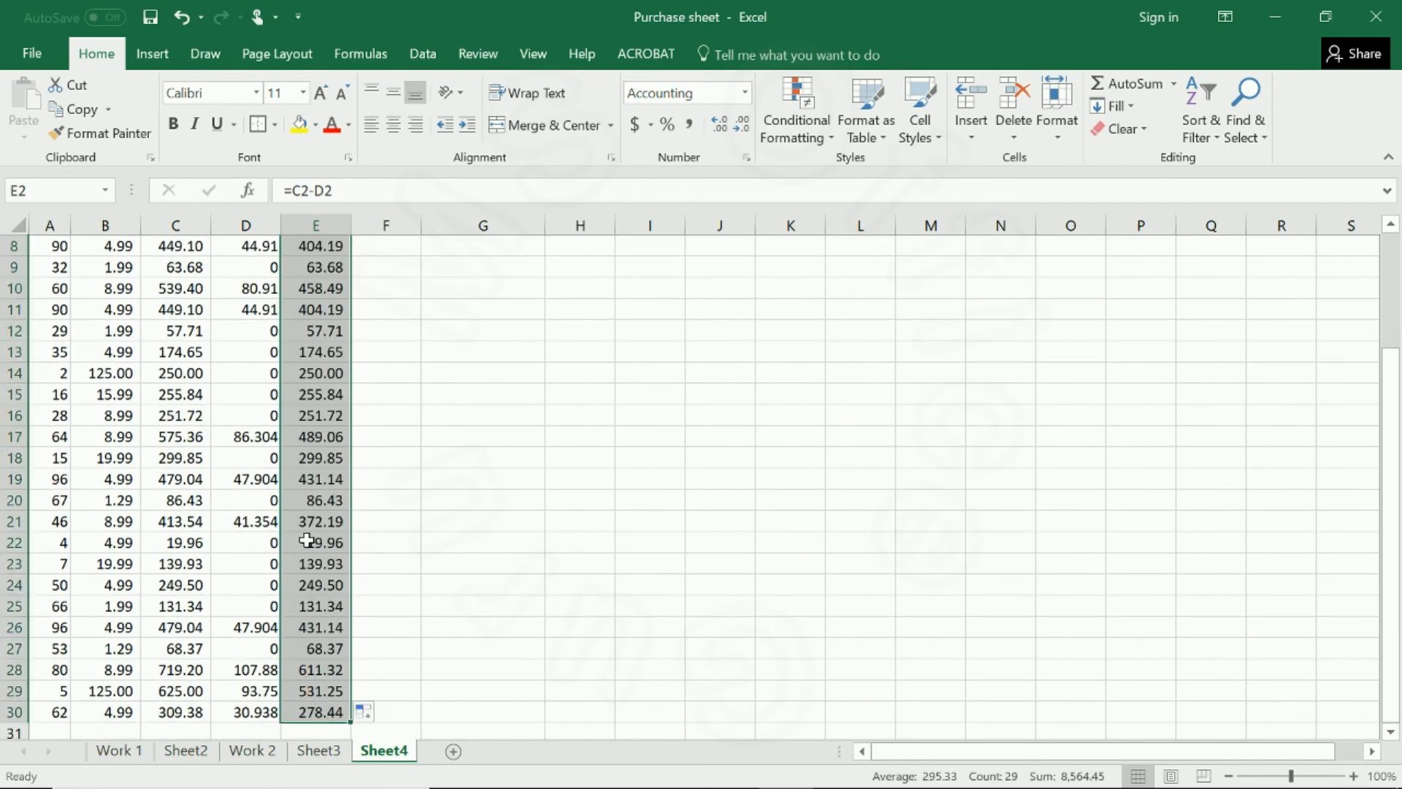